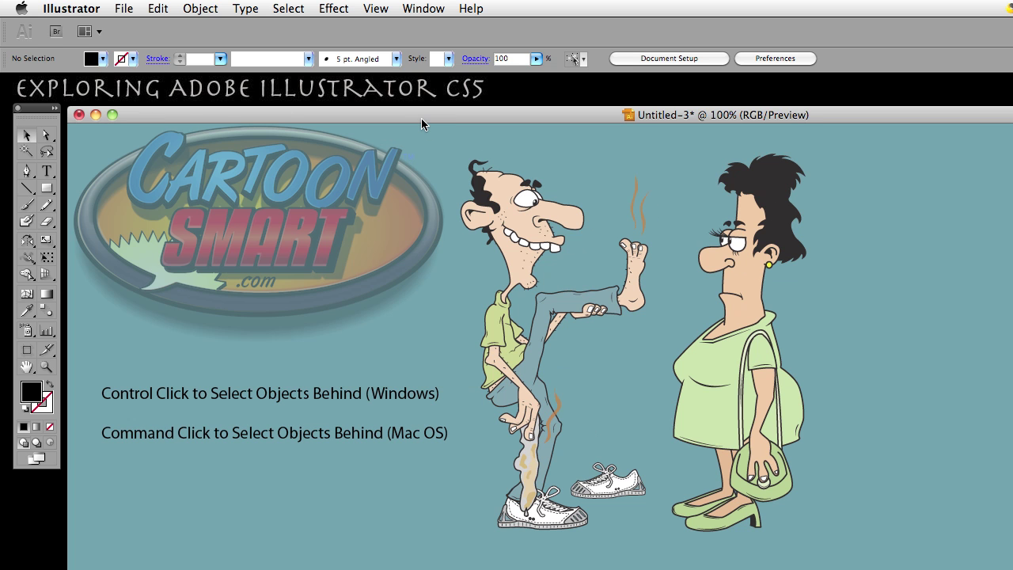
Open the Exploring Illustrator CS5 folder in Finder and locate stinkyFoot.ai inside objects_used_in_videos
left_click_drag(421, 116, 434, 401)
double_click(447, 234)
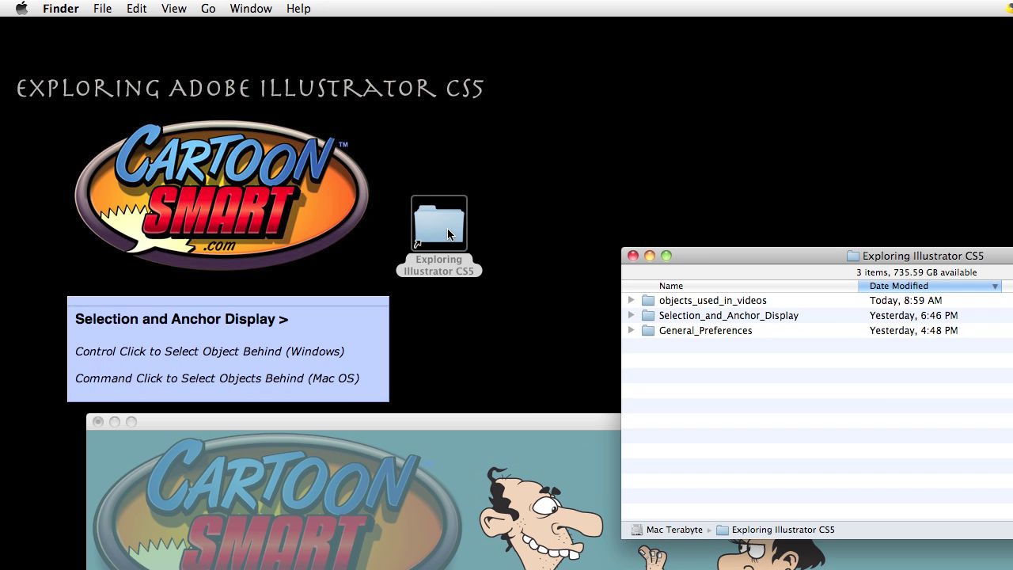
left_click_drag(702, 250, 435, 197)
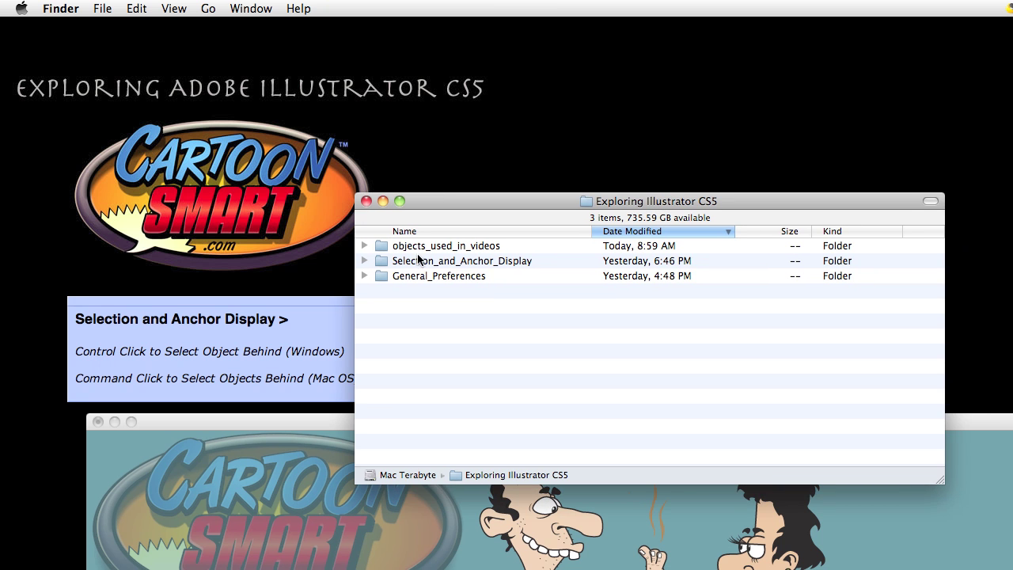
left_click(365, 246)
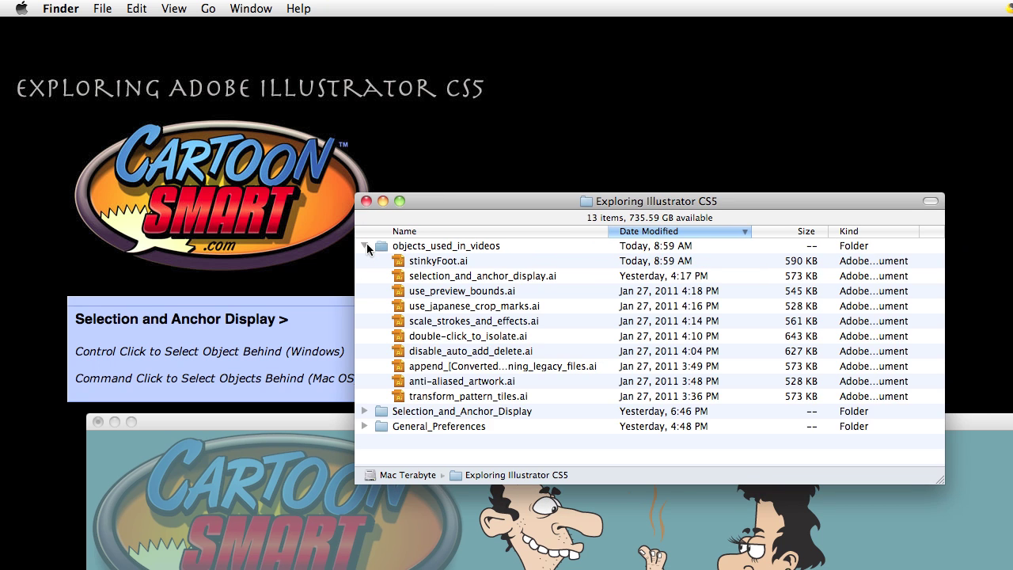
left_click(436, 262)
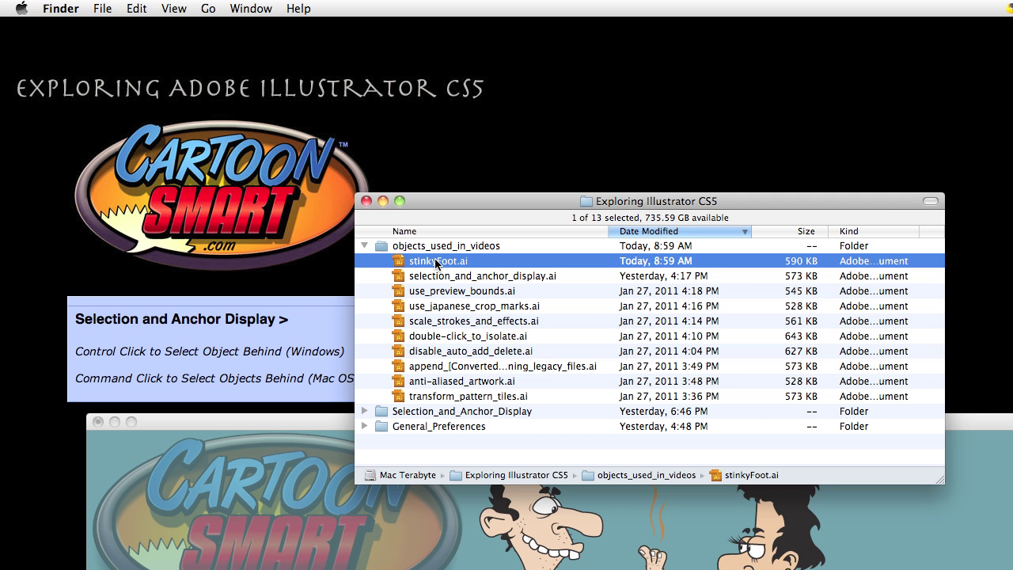
Close the folder window, switch back to Illustrator, and move the document window up beneath the Control panel
left_click(366, 200)
left_click(486, 422)
left_click_drag(486, 422, 467, 108)
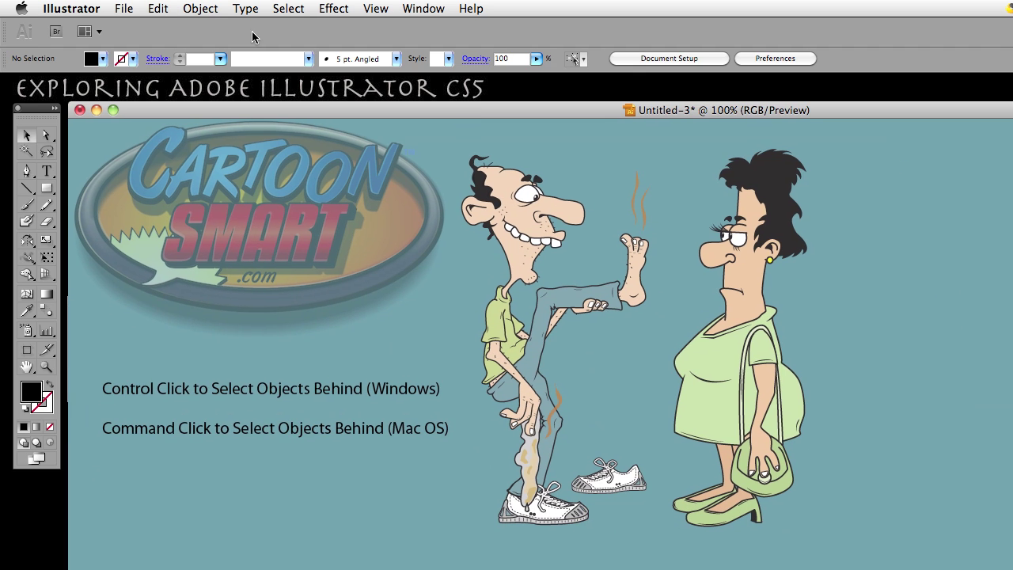
left_click(124, 8)
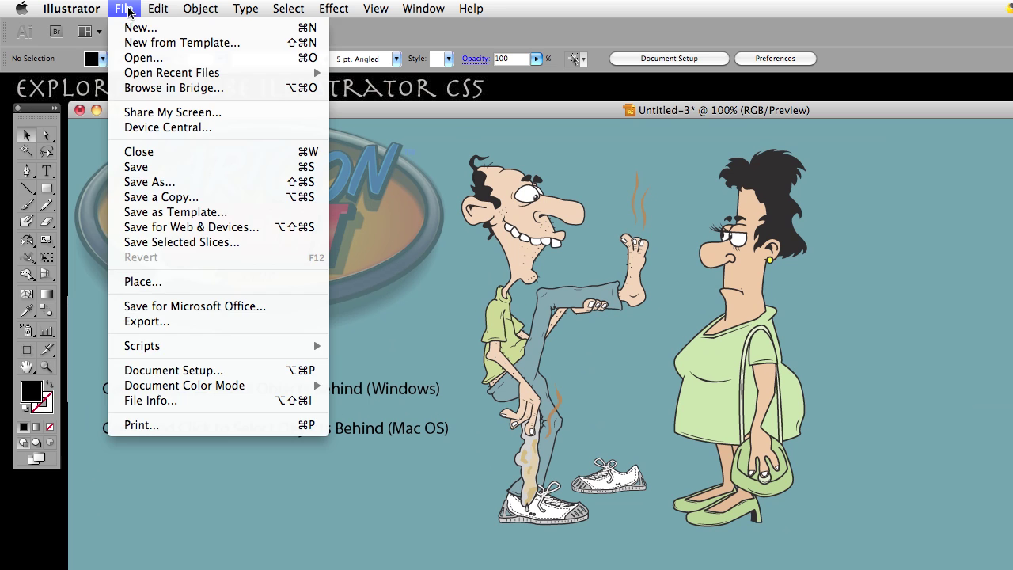
left_click(129, 8)
left_click_drag(174, 109, 173, 112)
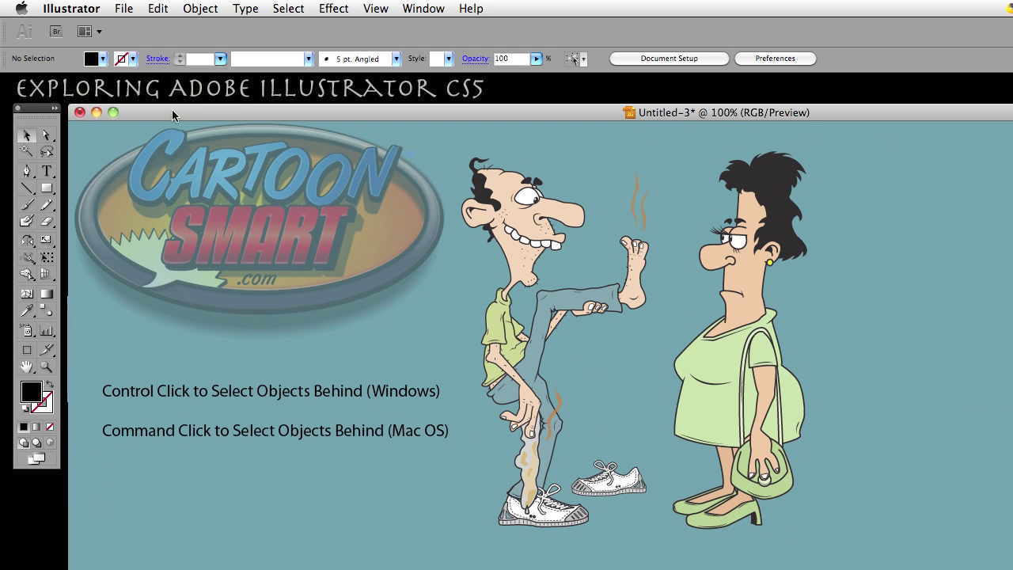
Open the Selection & Anchor Display preferences, examine the Command Click to Select Objects Behind option, and close the dialog
left_click(93, 8)
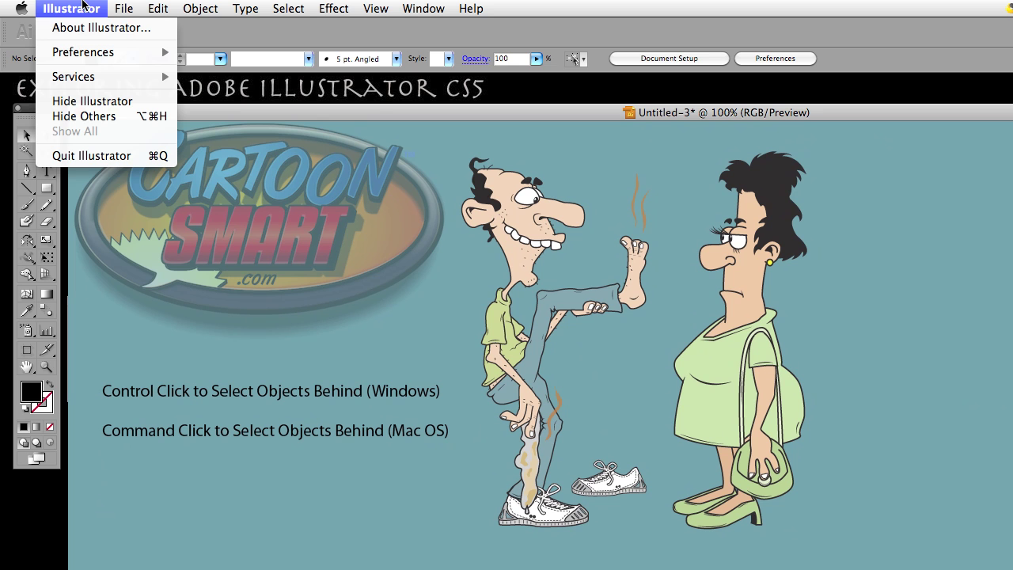
mouse_move(156, 9)
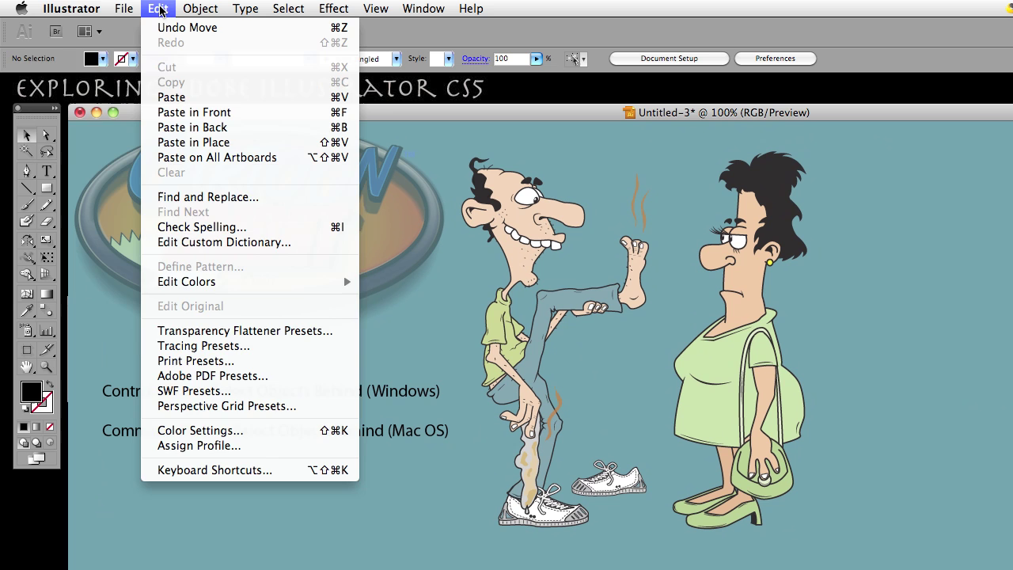
mouse_move(88, 7)
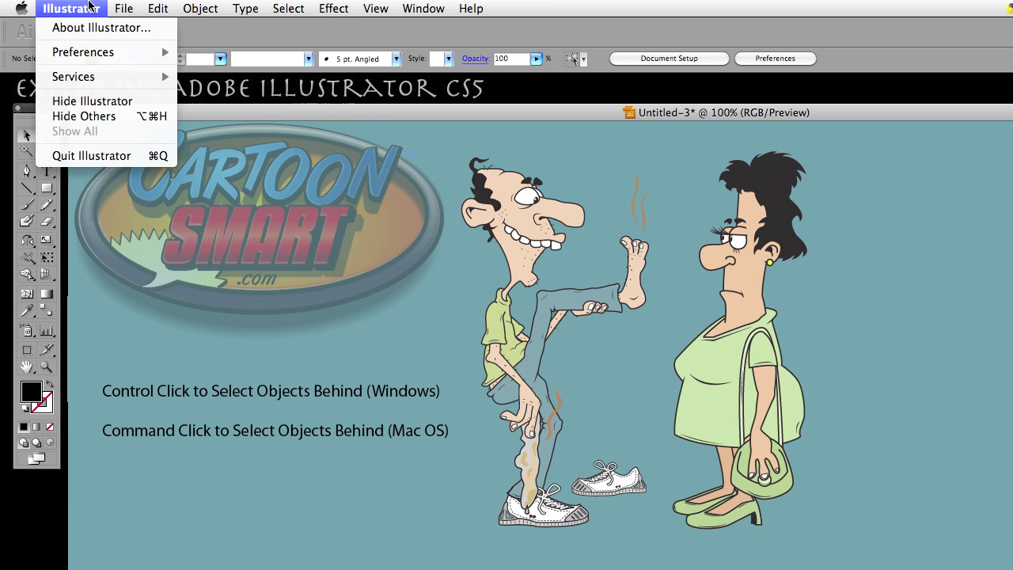
mouse_move(77, 55)
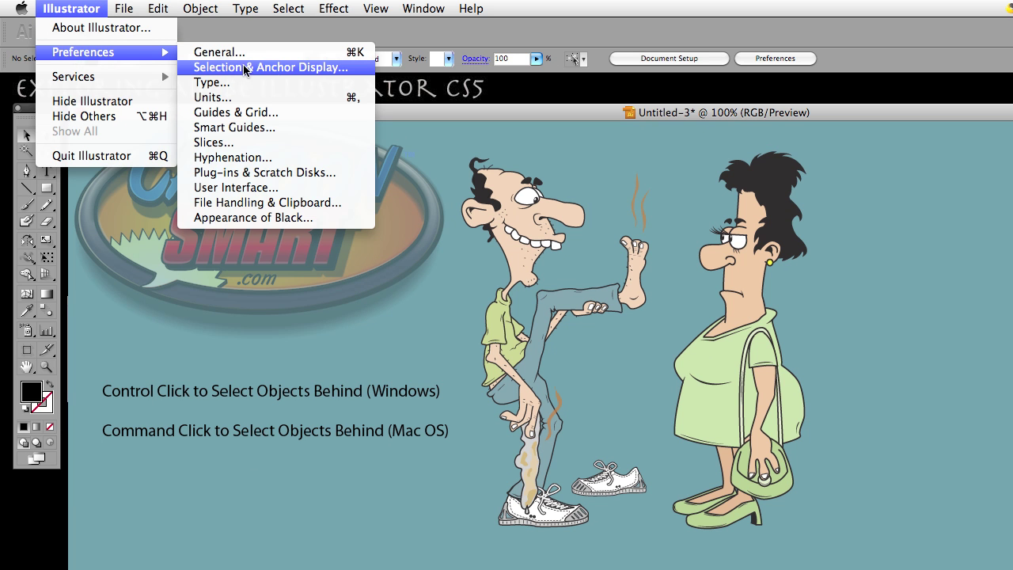
left_click(301, 68)
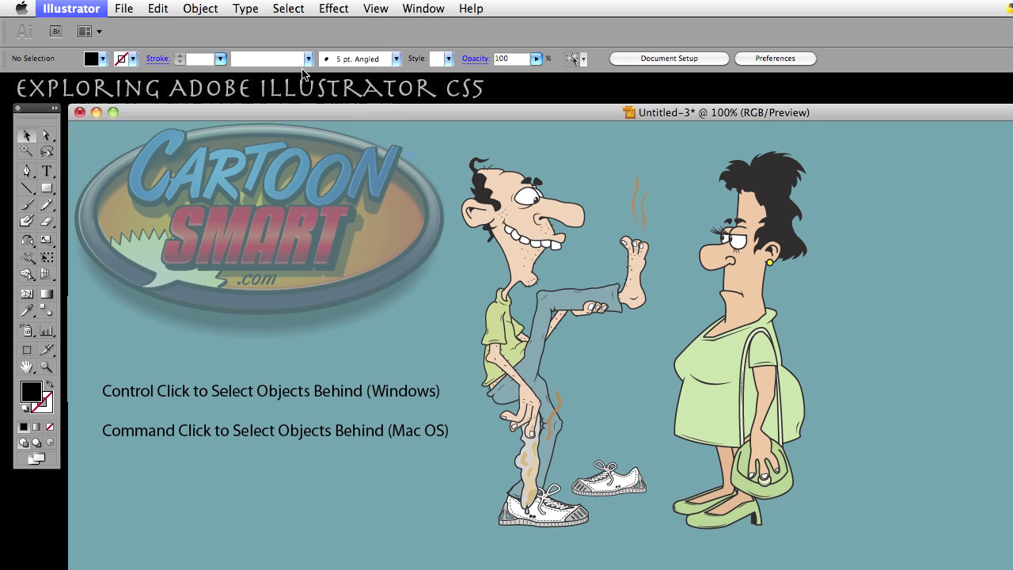
left_click_drag(363, 331, 363, 266)
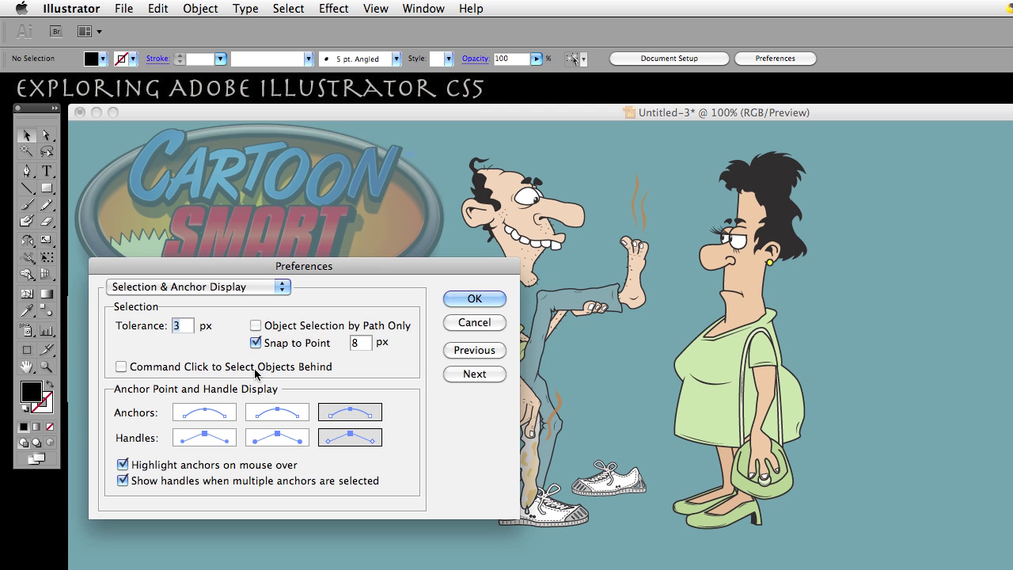
left_click(463, 300)
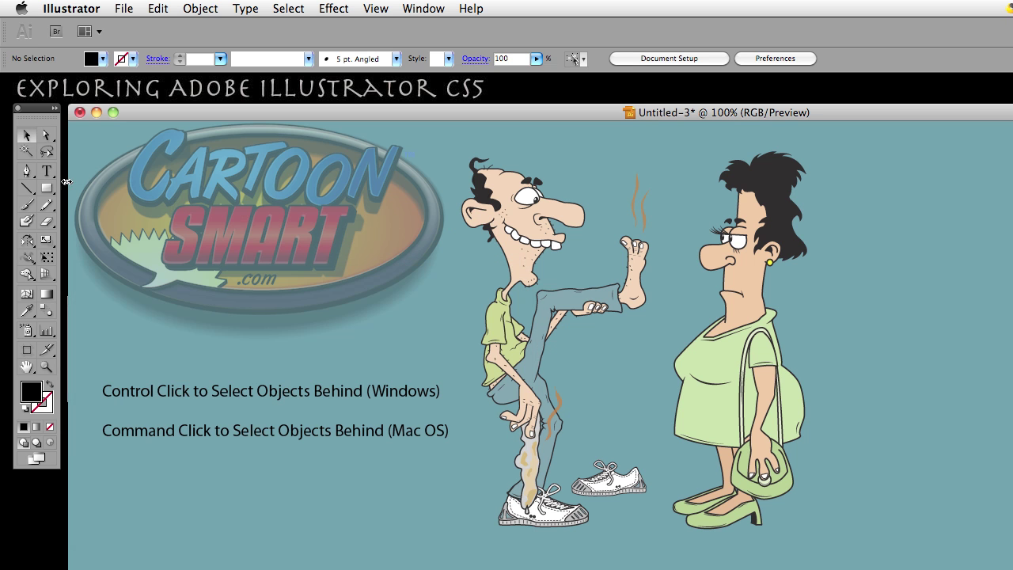
Draw a rectangle about 3.99 in wide and 3.34 in high over the text lines below the logo
left_click(47, 189)
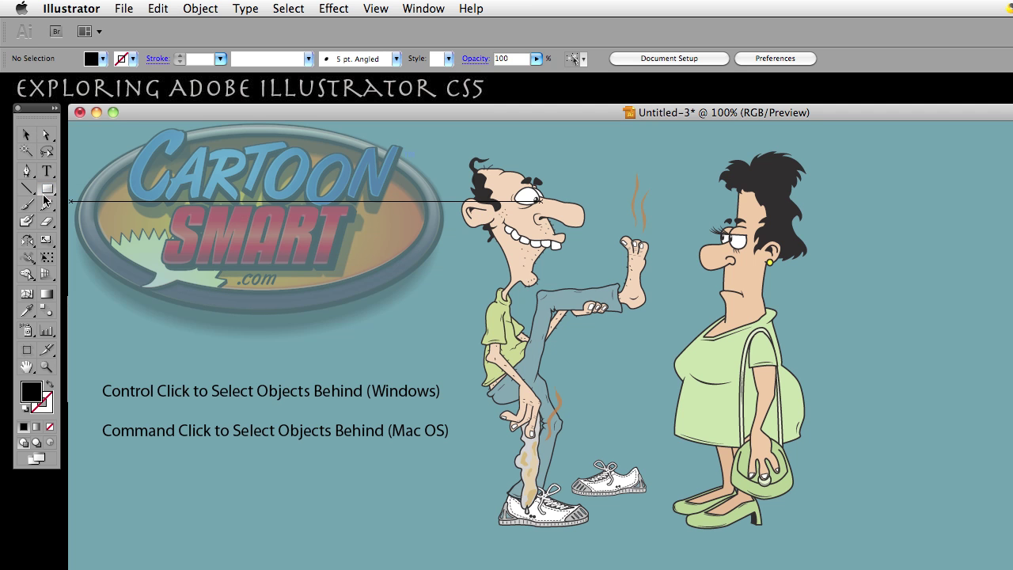
left_click(47, 192)
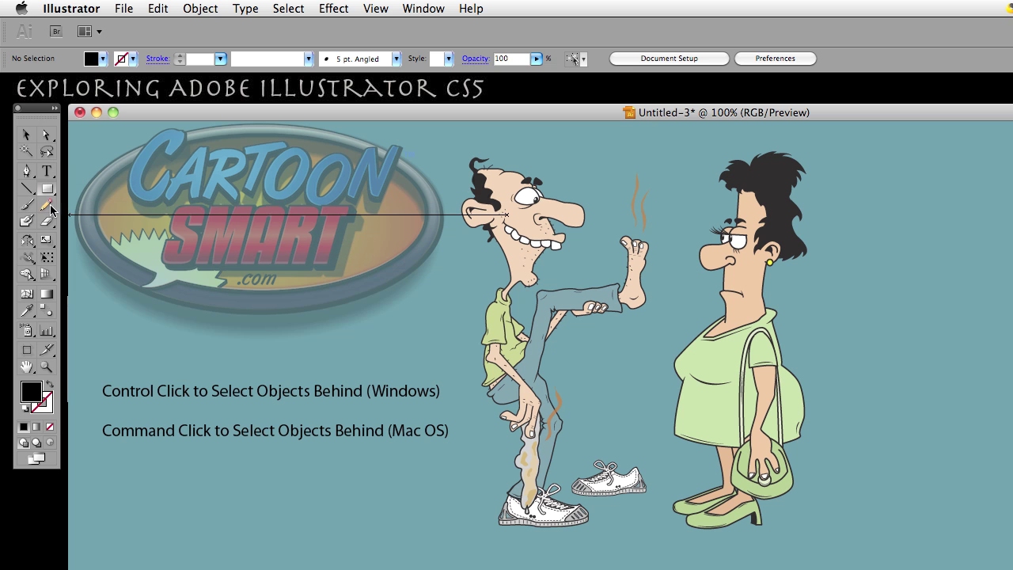
left_click(52, 193)
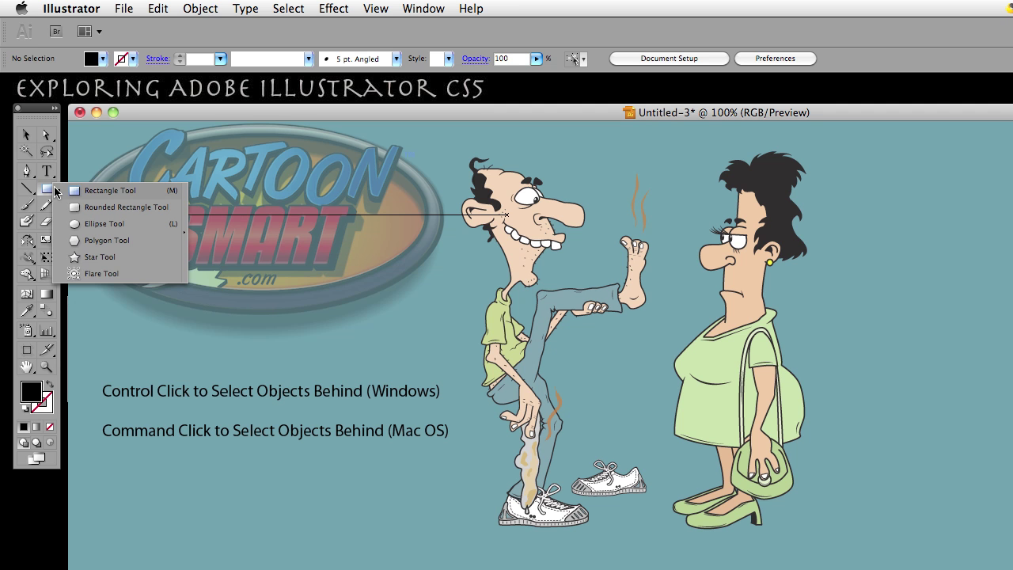
left_click(53, 192)
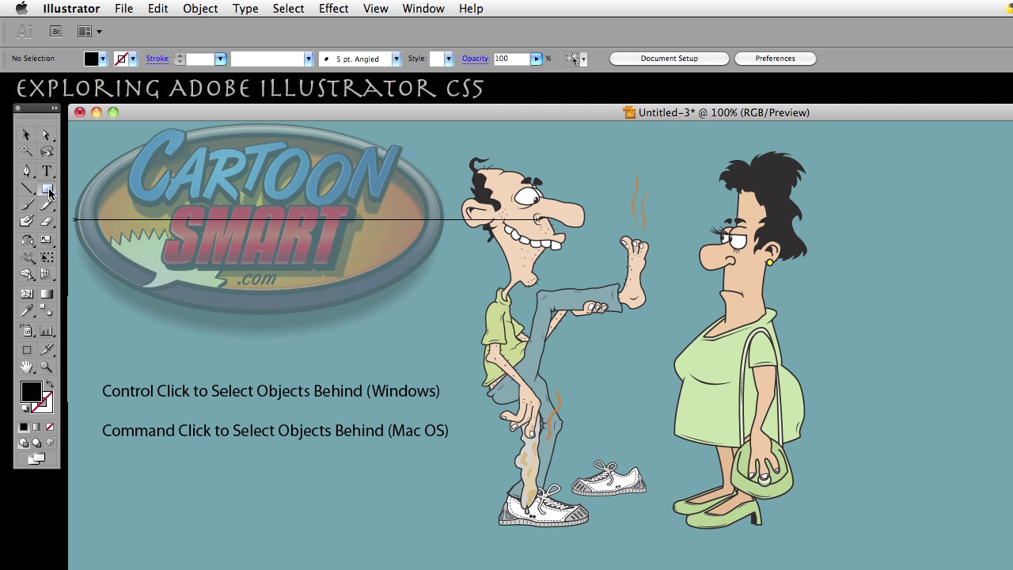
left_click_drag(143, 324, 369, 513)
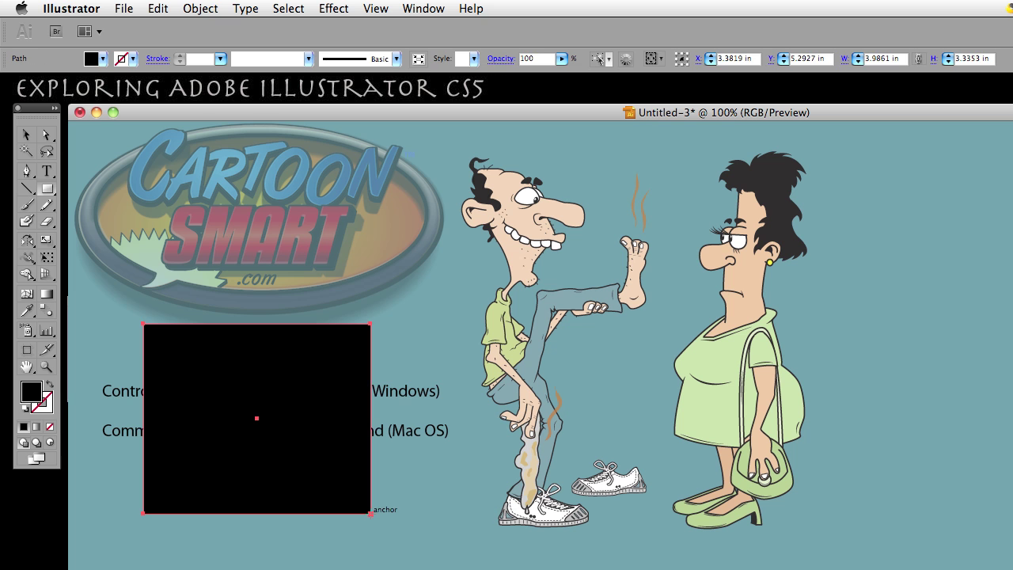
Fill the rectangle with a very pale mint green
double_click(32, 391)
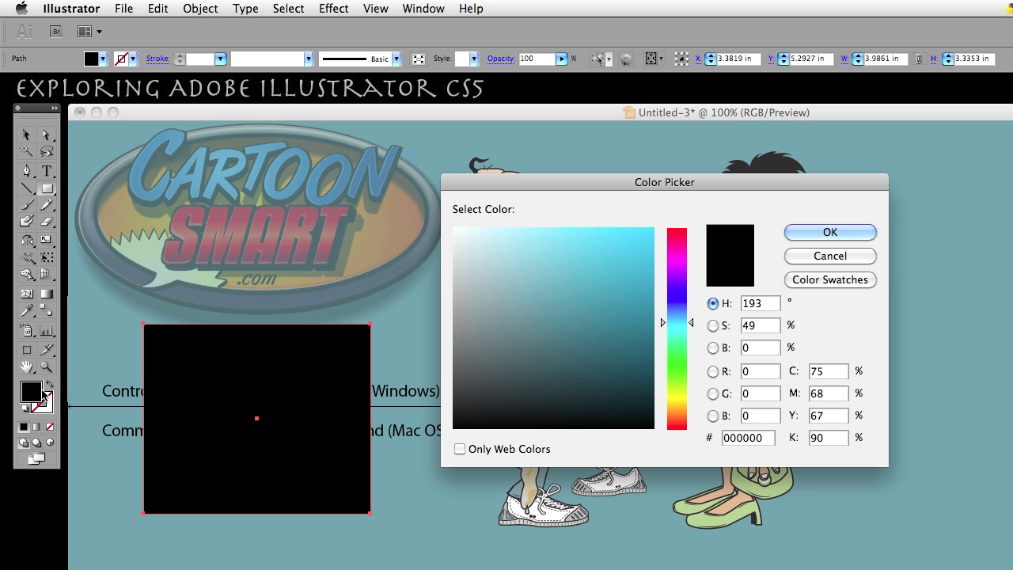
mouse_move(540, 304)
left_mouse_down()
mouse_move(587, 332)
mouse_move(508, 324)
left_mouse_up()
left_click(677, 340)
left_click_drag(544, 280, 539, 275)
left_click(816, 235)
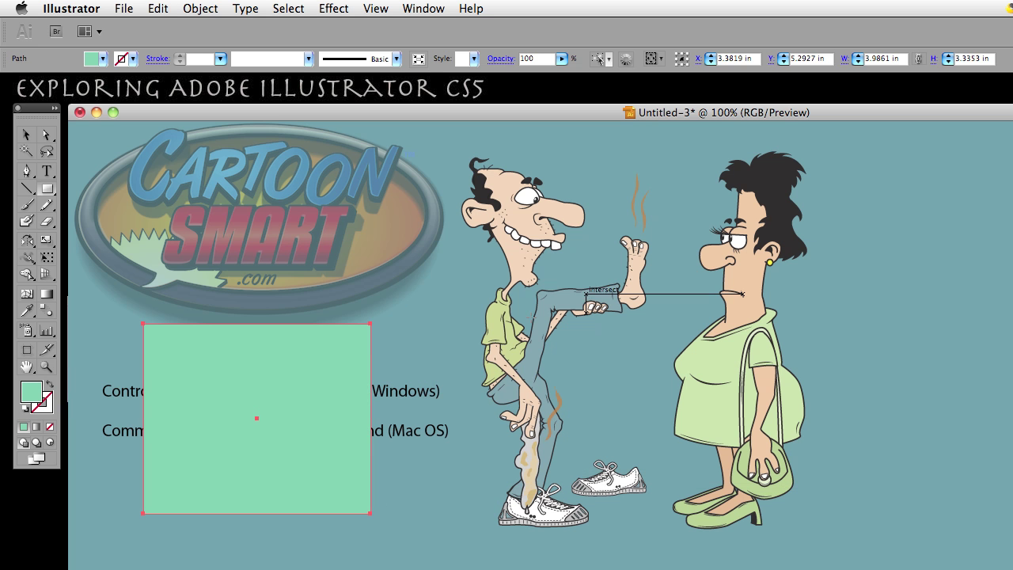
double_click(31, 391)
left_click(556, 307)
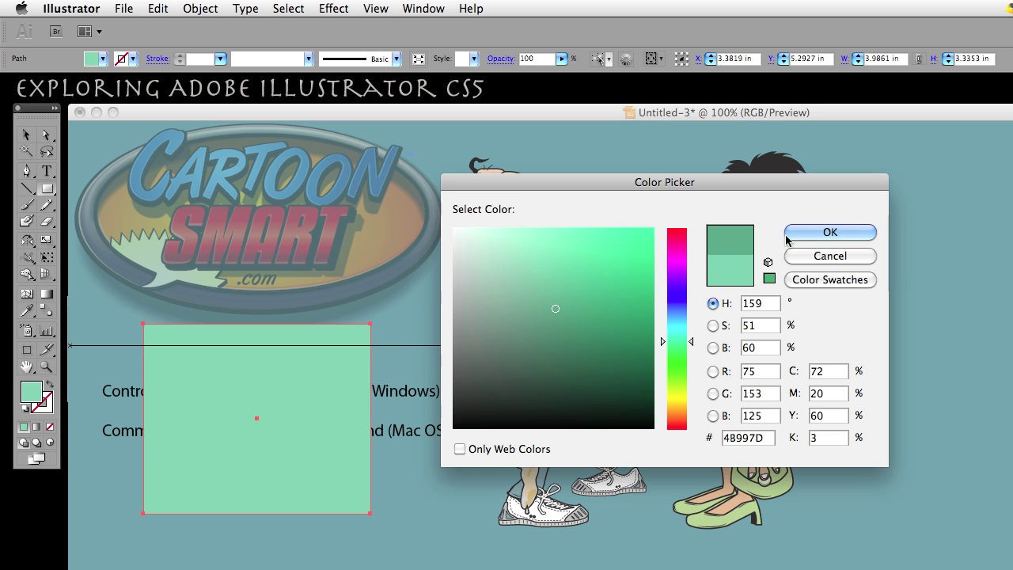
left_click(830, 232)
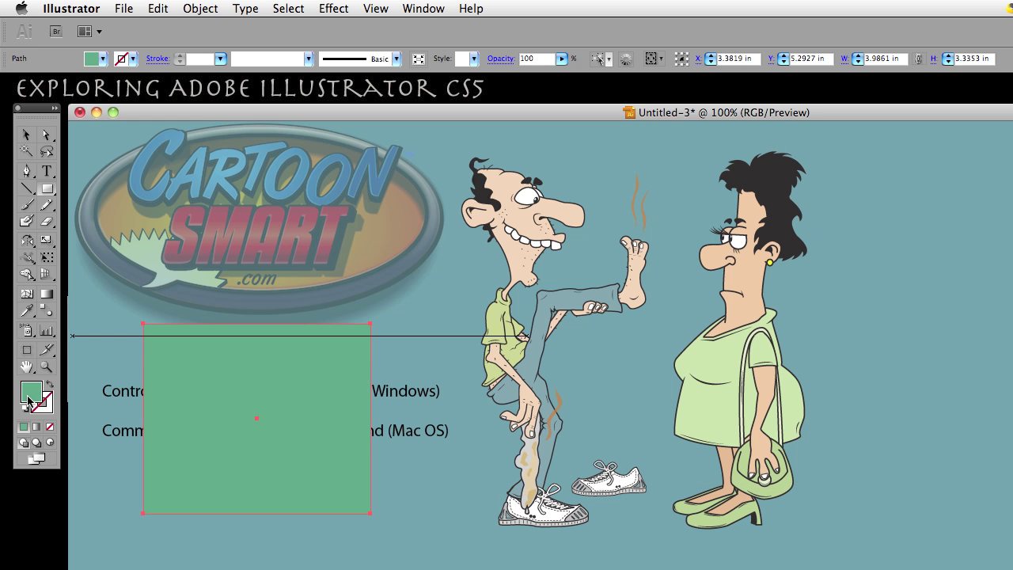
double_click(29, 402)
left_click_drag(495, 252, 490, 236)
left_click(830, 232)
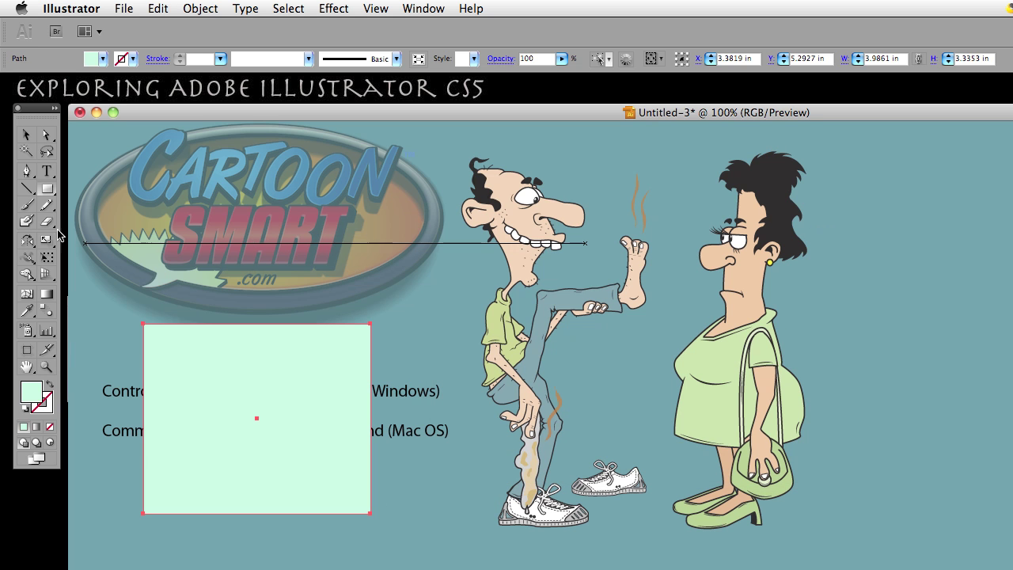
Shift the rectangle slightly down and left, and place a copy of it overlapping the original up and to the right
left_click(26, 135)
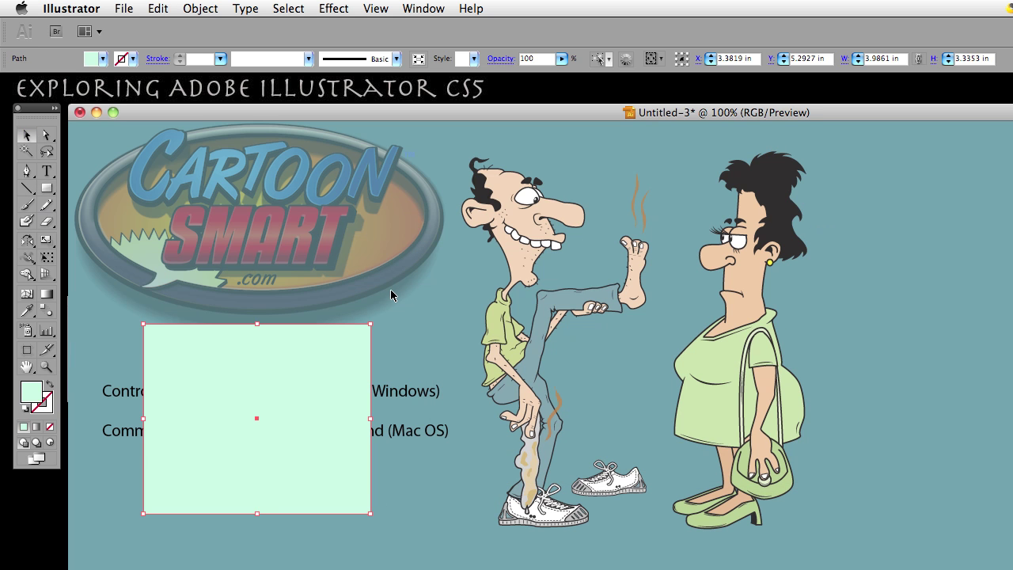
left_click(410, 349)
left_click_drag(303, 372, 291, 403)
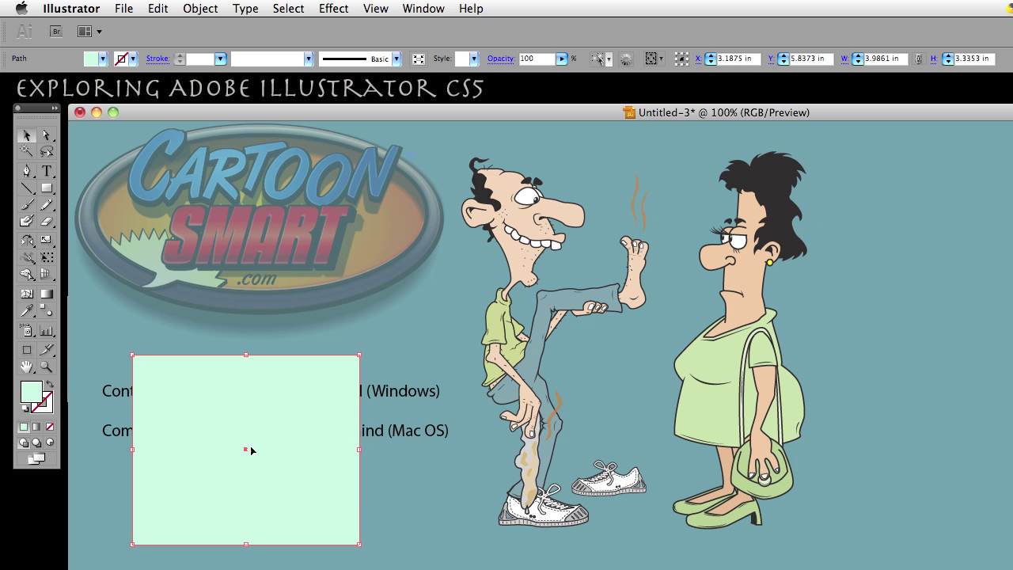
left_click_drag(252, 451, 303, 422)
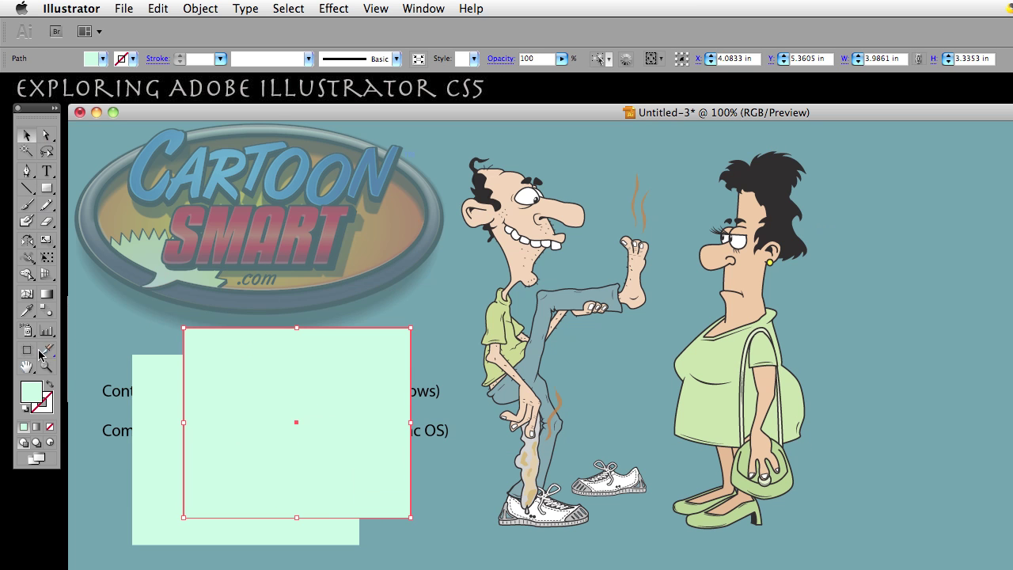
Fill the copied rectangle with a slightly darker mint green
double_click(34, 396)
left_click(517, 263)
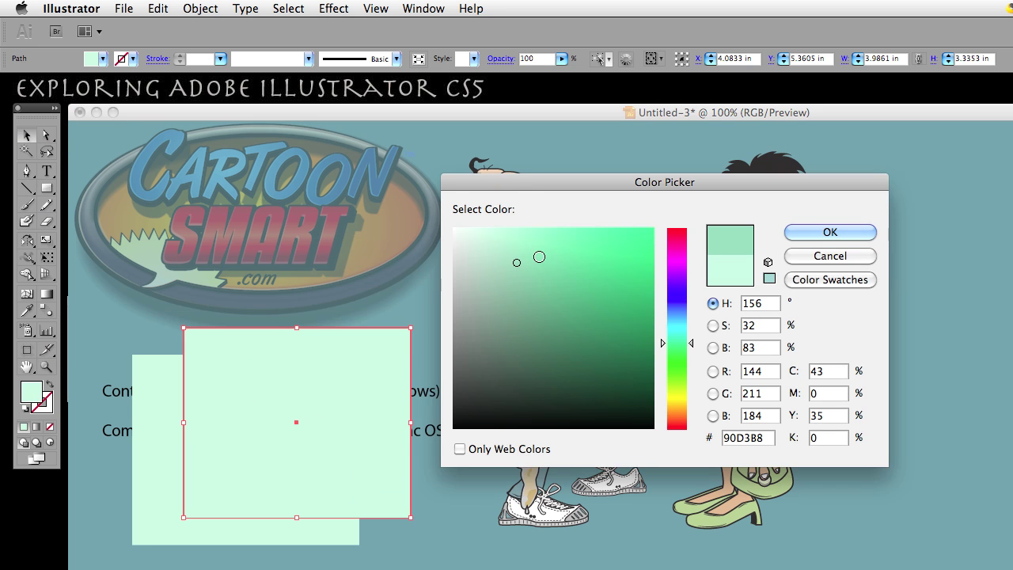
left_click(832, 231)
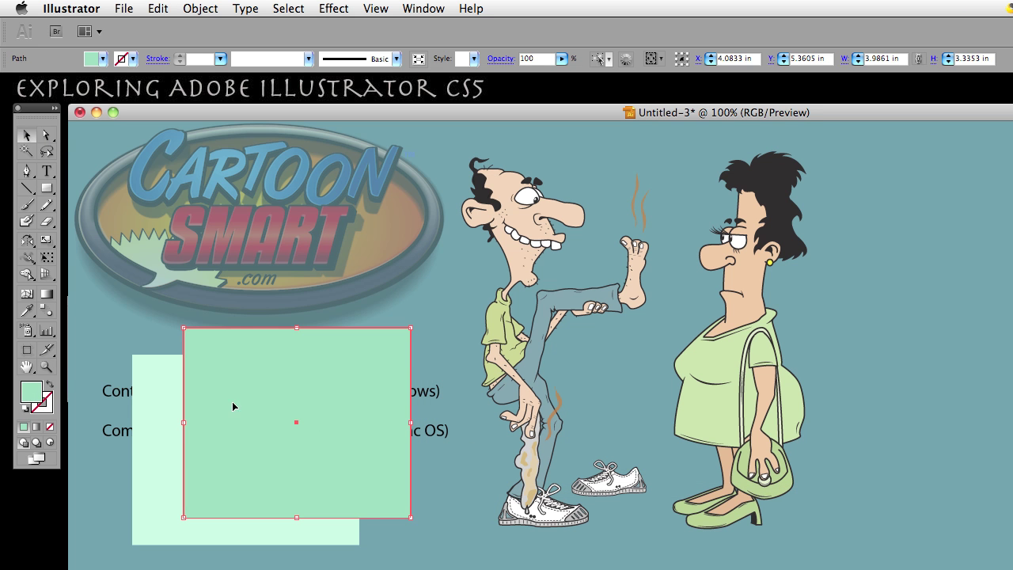
Enlarge the darker rectangle to about 4.77 by 3.93 in and position it so it completely covers the pale one
left_click_drag(184, 328, 139, 294)
left_click_drag(312, 408, 283, 452)
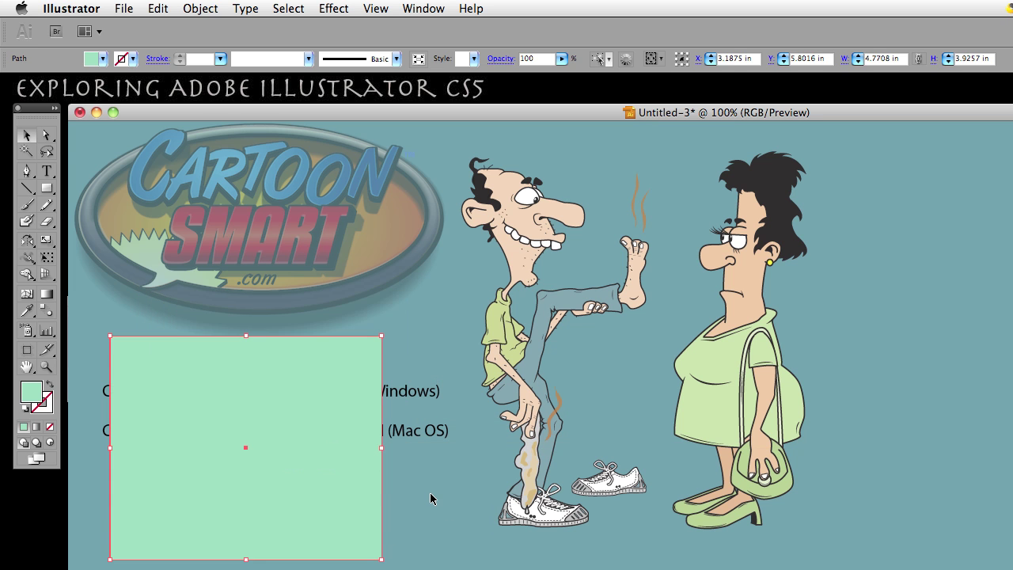
left_click(430, 499)
left_click(268, 497)
mouse_move(300, 490)
left_mouse_down()
mouse_move(387, 491)
mouse_move(297, 491)
left_mouse_up()
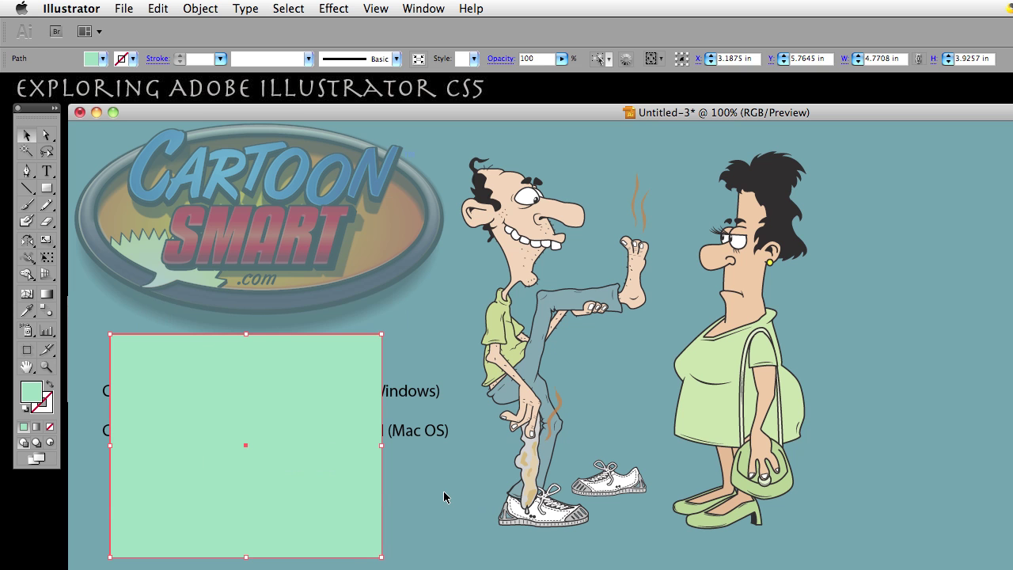
Move the darker rectangle aside to expose the pale one behind, and put it back over it
left_click_drag(218, 493, 243, 503)
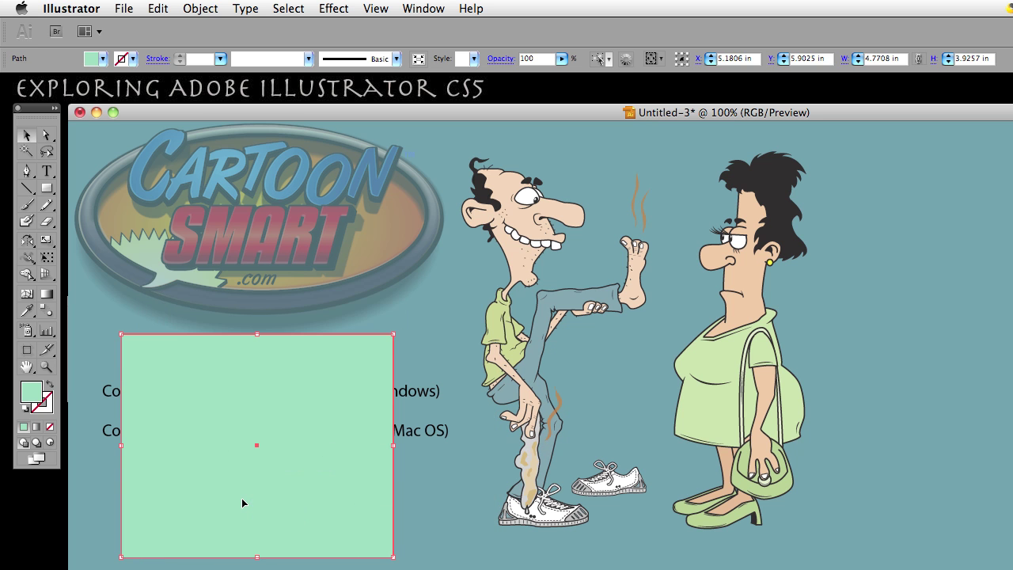
left_click(441, 516)
left_click_drag(281, 502, 428, 491)
left_click_drag(428, 491, 271, 505)
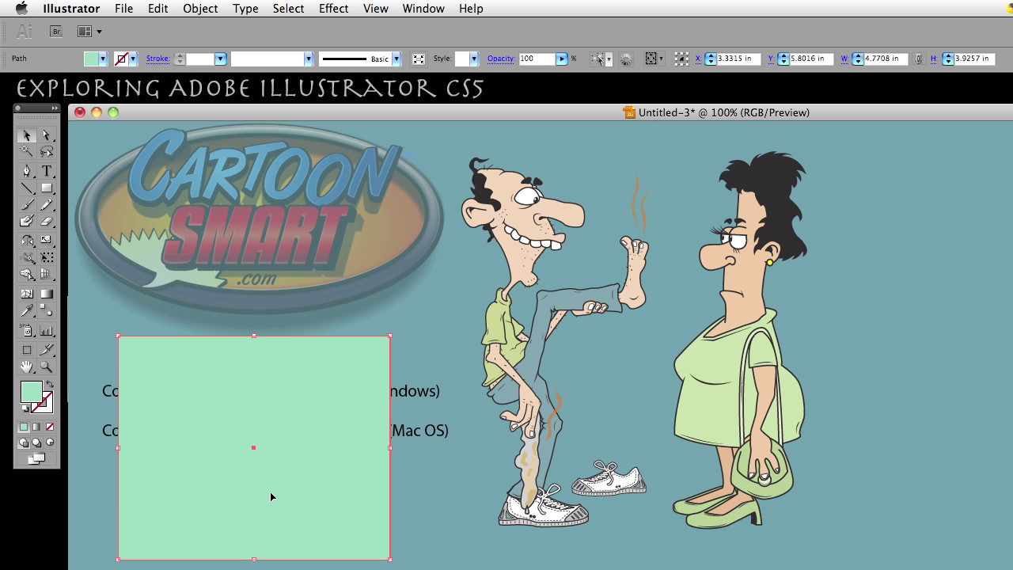
Select both stacked rectangles together with a selection marquee across their lower part
left_click_drag(99, 480, 439, 539)
left_click_drag(444, 525, 441, 529)
left_click(416, 501)
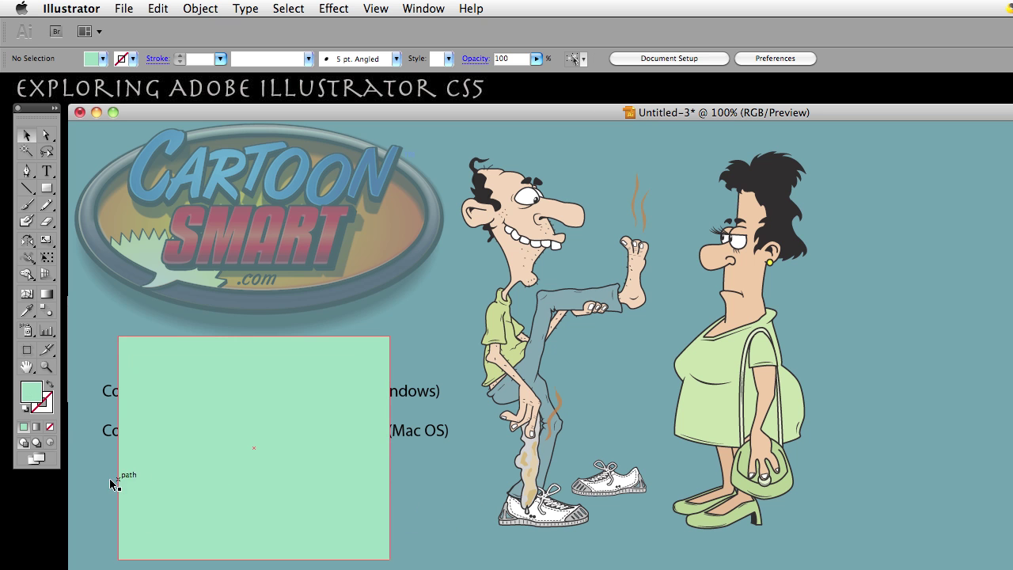
left_click_drag(90, 478, 440, 527)
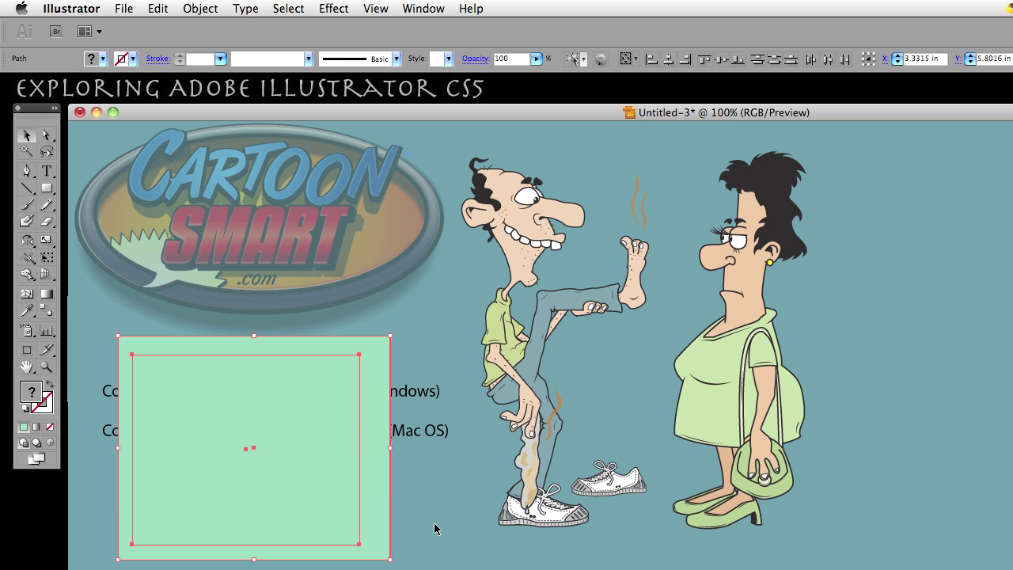
Move both stacked rectangles together slightly up and to the left, check their joint selection with a marquee, and clear it
mouse_move(376, 479)
left_mouse_down()
mouse_move(413, 483)
mouse_move(386, 393)
mouse_move(400, 432)
mouse_move(386, 394)
mouse_move(360, 472)
left_mouse_up()
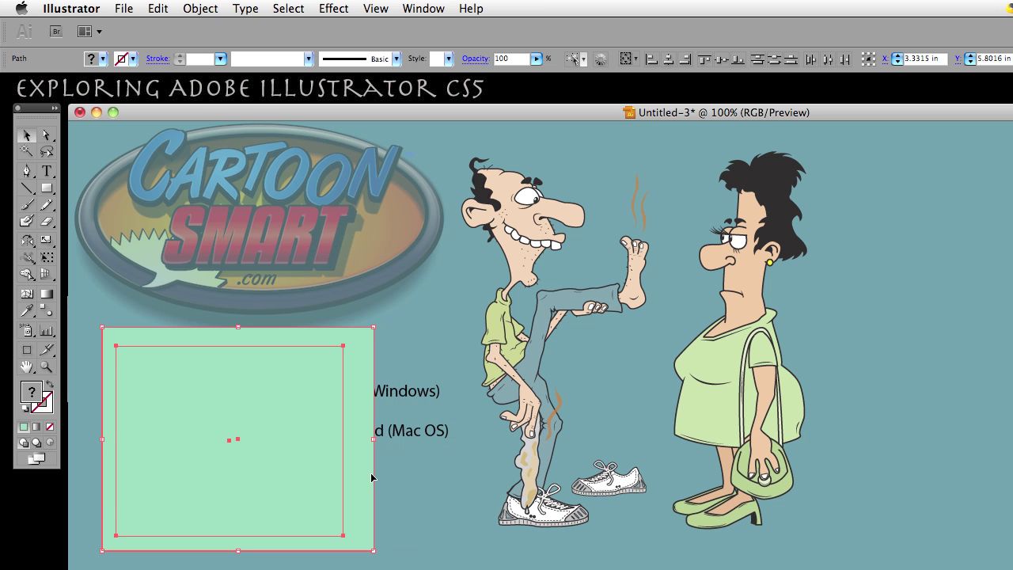
left_click(425, 499)
left_click_drag(427, 501, 284, 487)
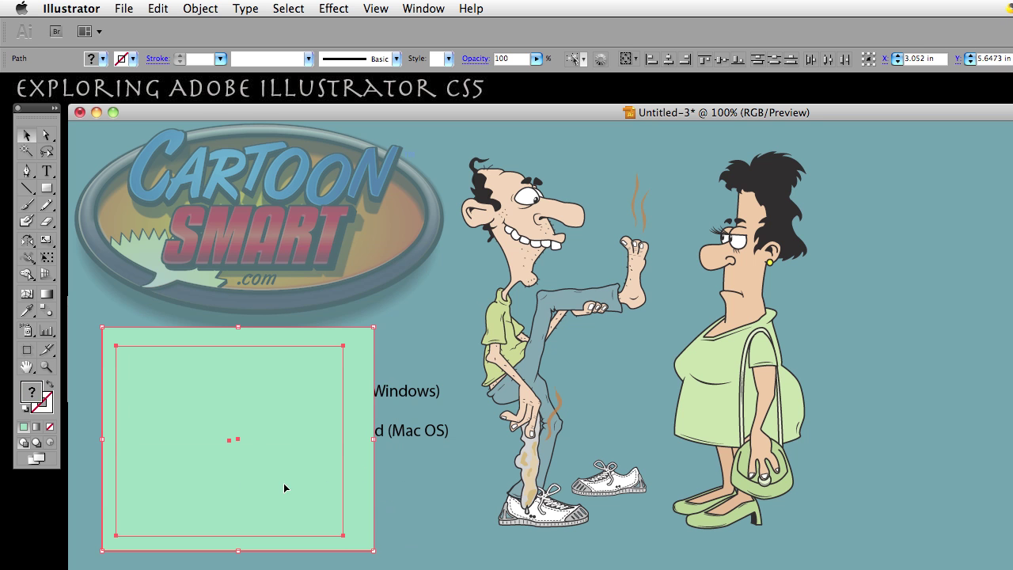
left_click(421, 494)
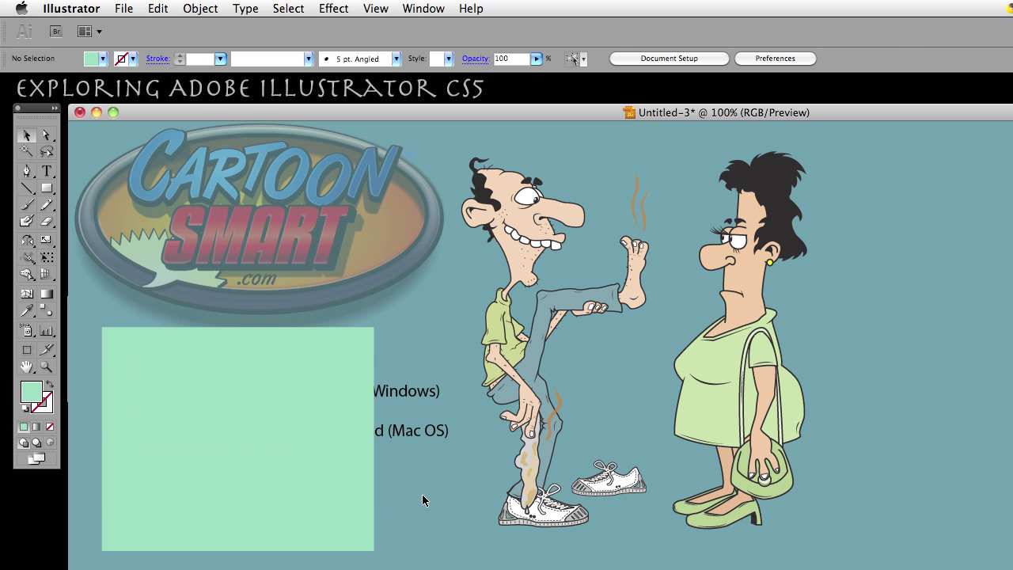
Isolate the hidden pale rectangle from a joint selection and nudge it right to about X 3.71 in, past the darker rectangle's edge
left_click(260, 488)
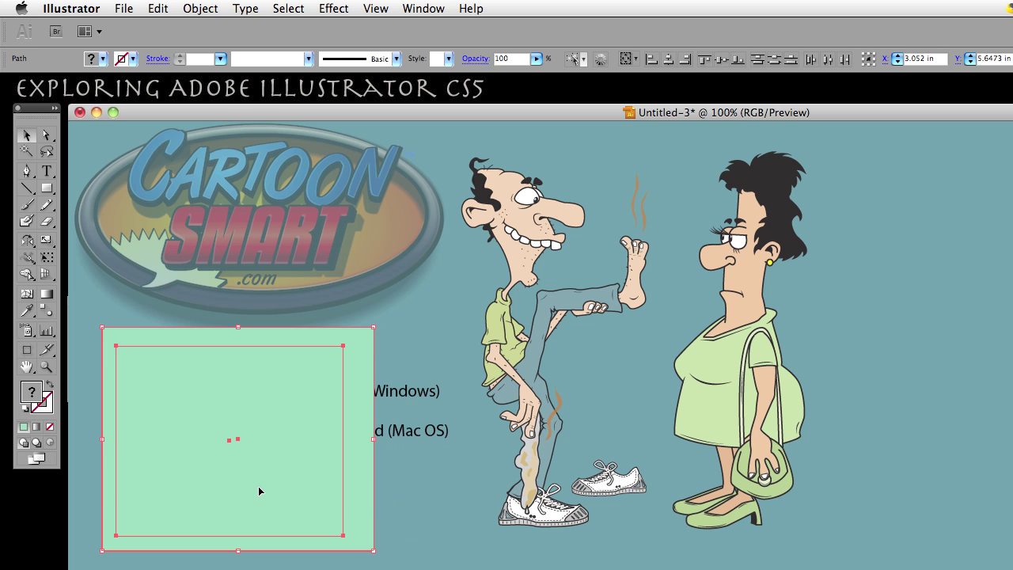
left_click(375, 484, "shift")
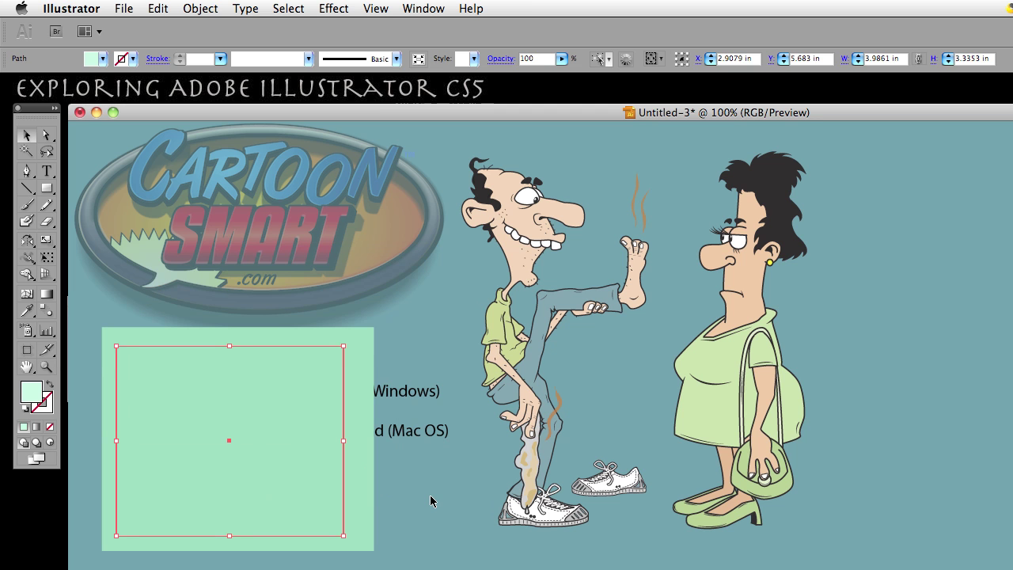
key("Right")
key("Right")
key("Right")
key("Right")
key("Right")
key("Right")
key("Right")
key("Right")
key("Right")
key("Right")
key("Right")
key("Right")
key("Right")
key("Right")
key("Right")
key("Right")
key("Right")
key("Right")
key("Right")
key("Right")
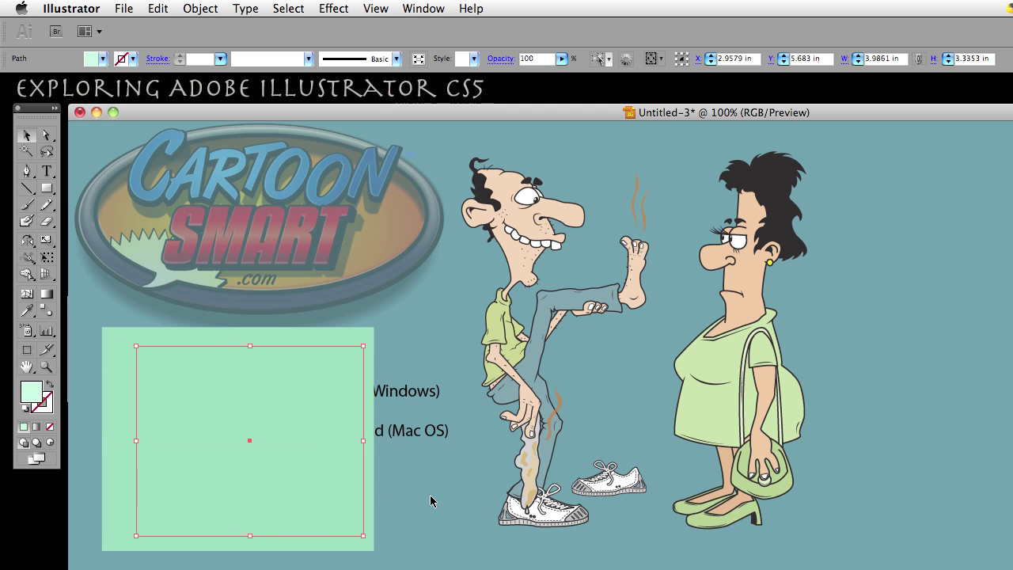
key("Right")
key("Right")
key("Right")
key("Right")
key("Right")
key("Right")
key("Right")
key("Right")
key("Right")
key("Right")
key("Right")
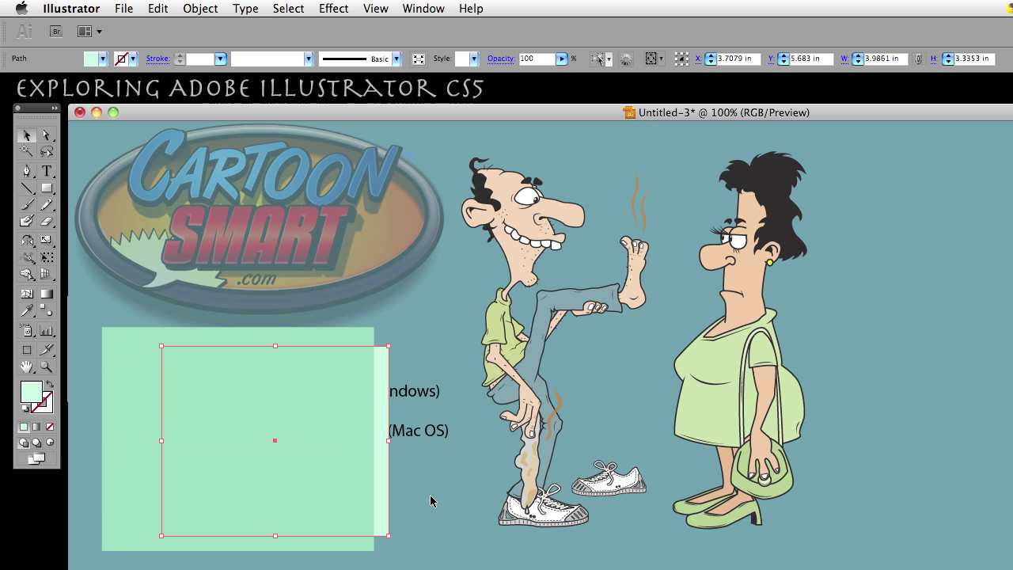
Nudge the pale rectangle back left to about X 3.06 in, fully behind the darker one, and deselect it
key("Left")
key("Left")
key("Left")
key("Left")
key("Left")
key("Left")
key("Left")
key("Left")
key("Left")
key("Left")
key("Left")
key("Left")
key("Left")
key("Left")
key("Left")
key("Left")
key("Left")
key("Left")
key("Left")
key("Left")
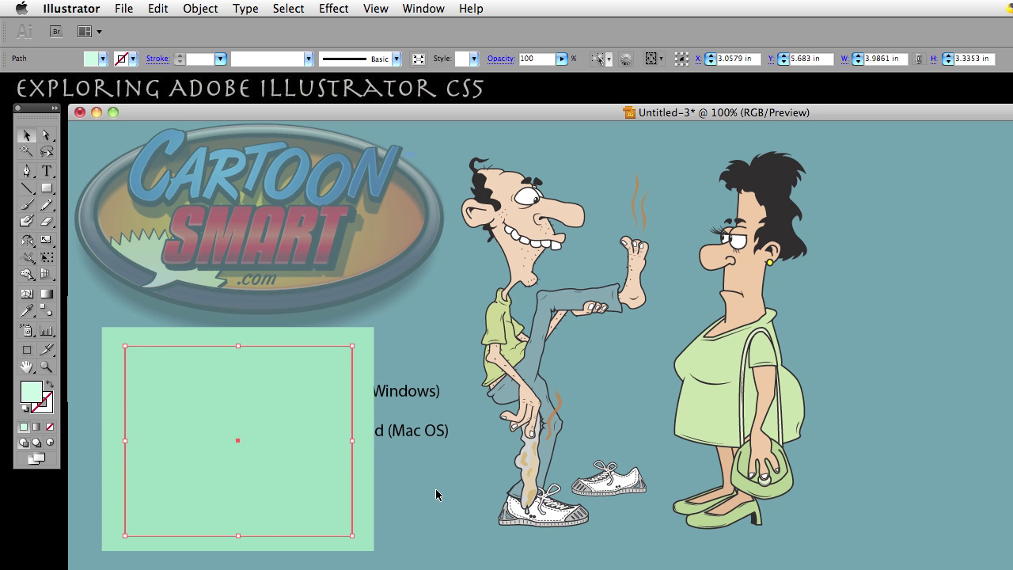
left_click(430, 496)
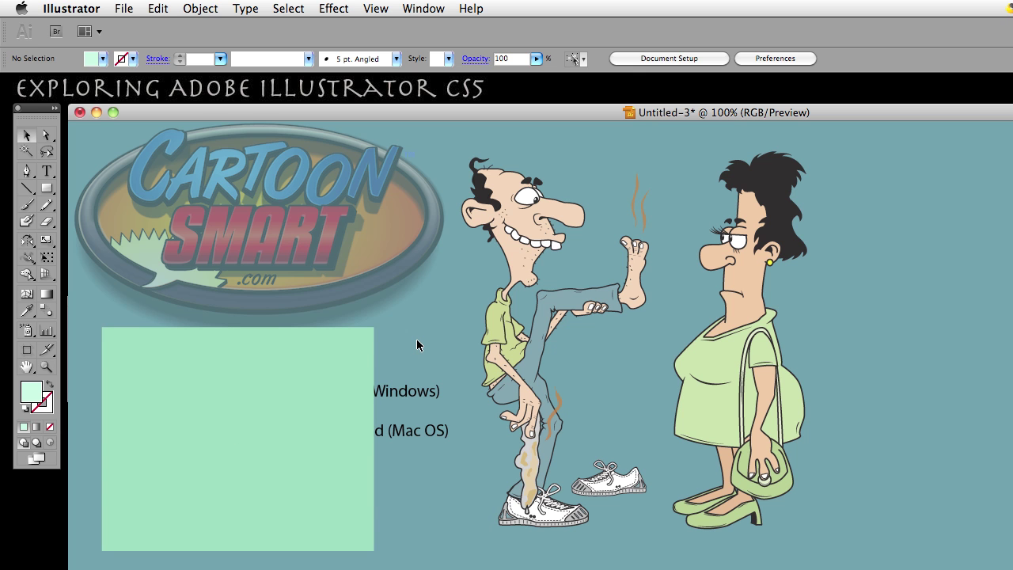
Try to isolate the hidden pale rectangle by repeatedly adding and removing the stacked rectangles from the selection
left_click(263, 459)
left_click(306, 486, "shift")
left_click(367, 489, "shift")
left_click(310, 488, "shift")
left_click(364, 486, "shift")
left_click(276, 482, "shift")
left_click(366, 489, "shift")
left_click(327, 486, "shift")
left_click(366, 490, "shift")
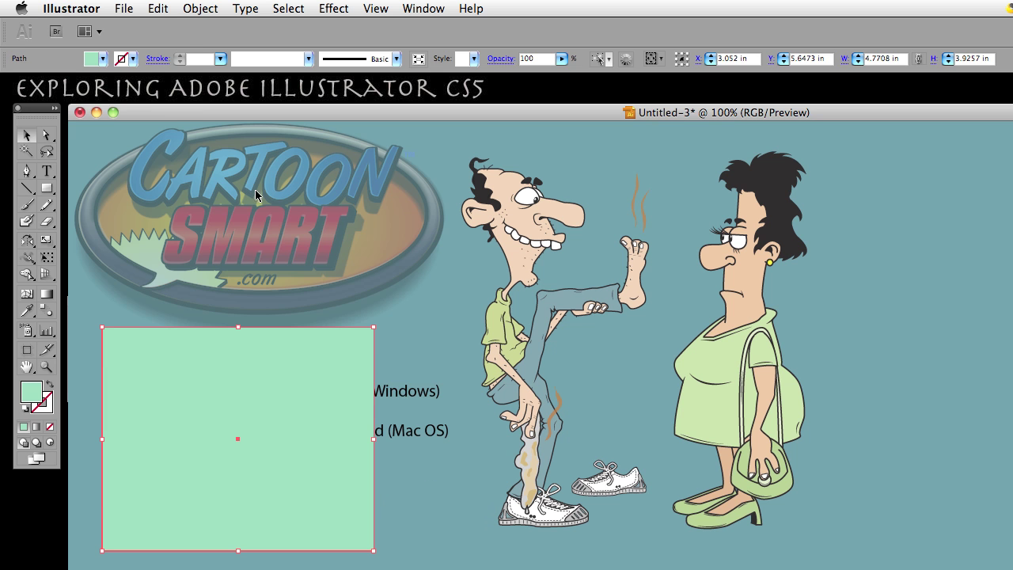
Enable Command Click to Select Objects Behind in the Selection & Anchor Display preferences
left_click(75, 9)
mouse_move(85, 53)
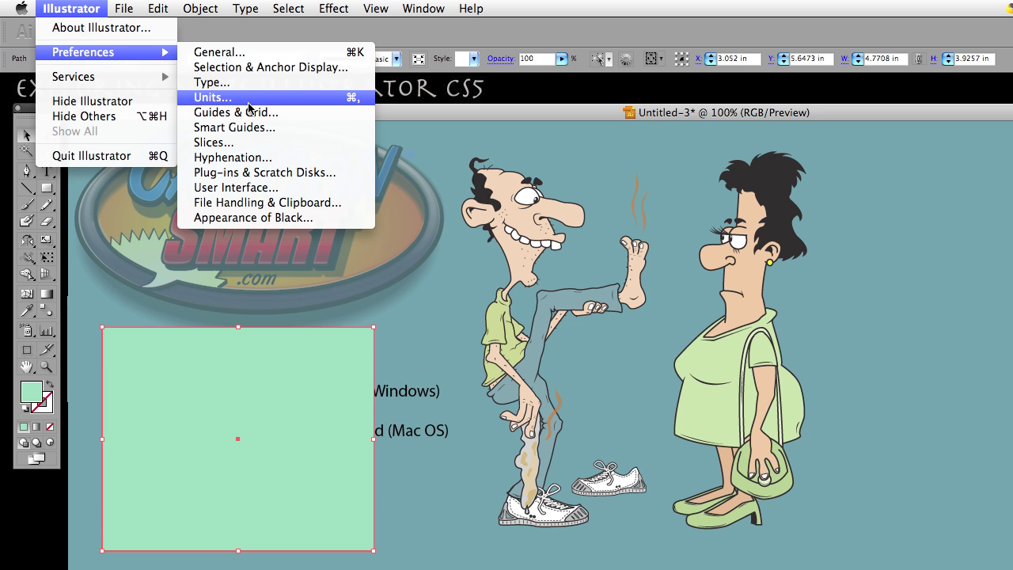
left_click(247, 67)
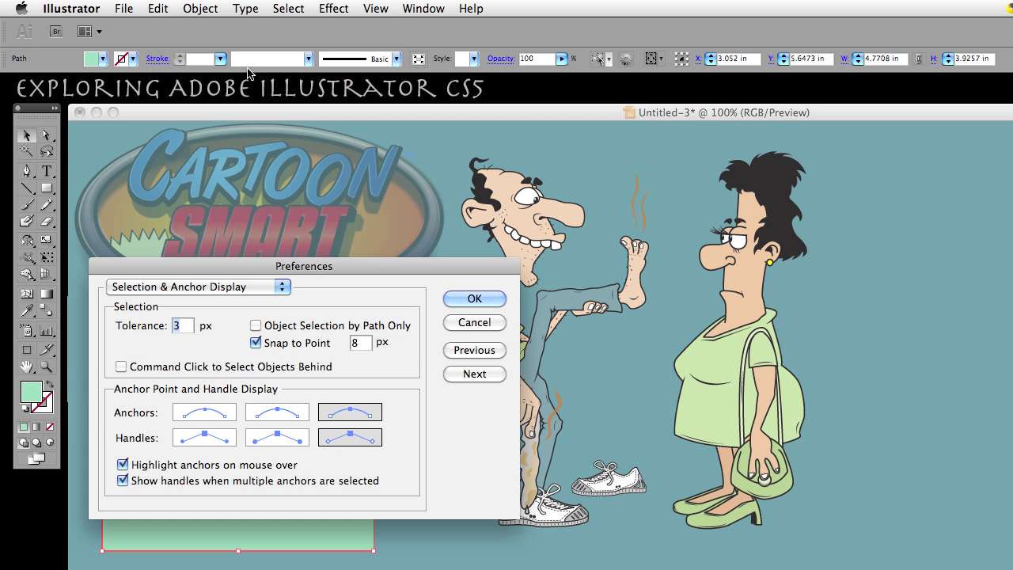
left_click(121, 367)
left_click(477, 299)
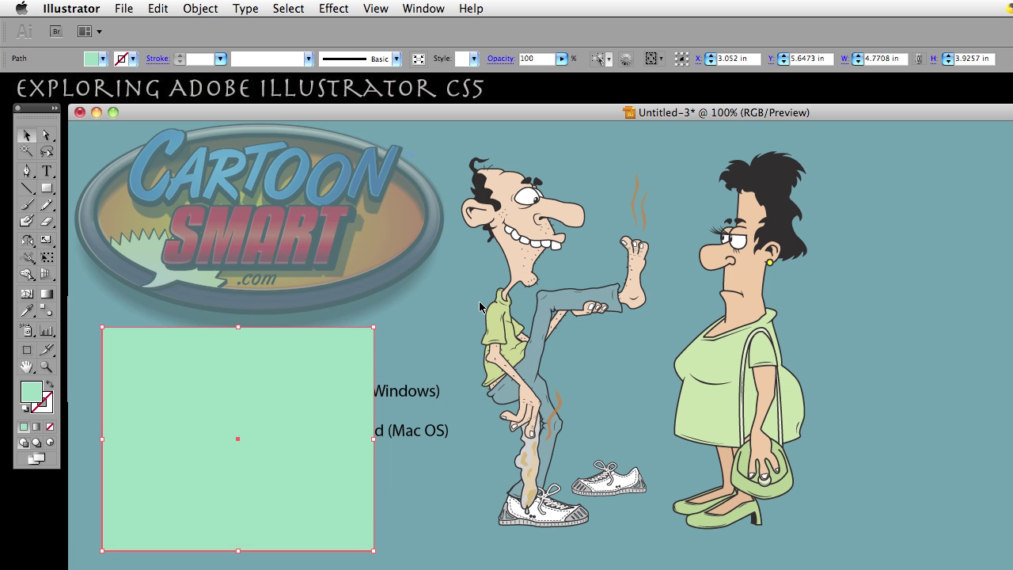
Select the darker front rectangle from a cleared selection, and pick the pale rectangle hidden behind it
left_click(430, 492)
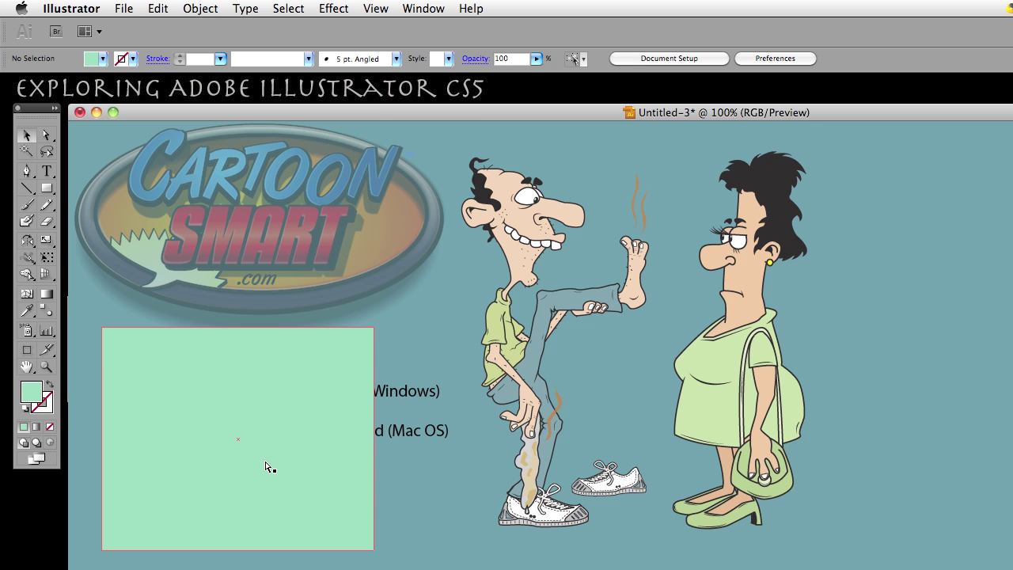
left_click(268, 467)
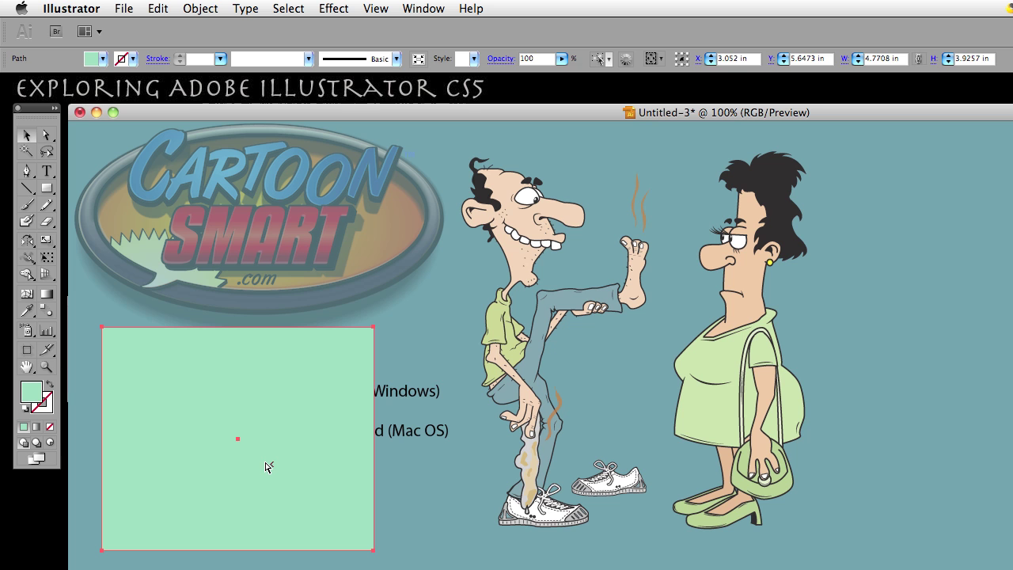
key("super+d")
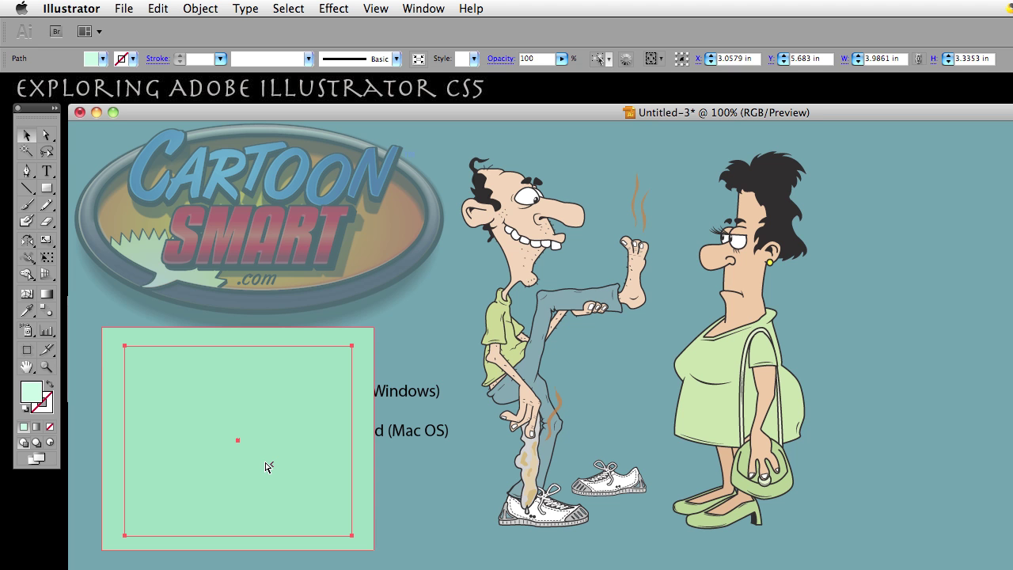
Move the darker rectangle right to uncover the pale one, undo that move, and deselect
left_click_drag(265, 467, 382, 472)
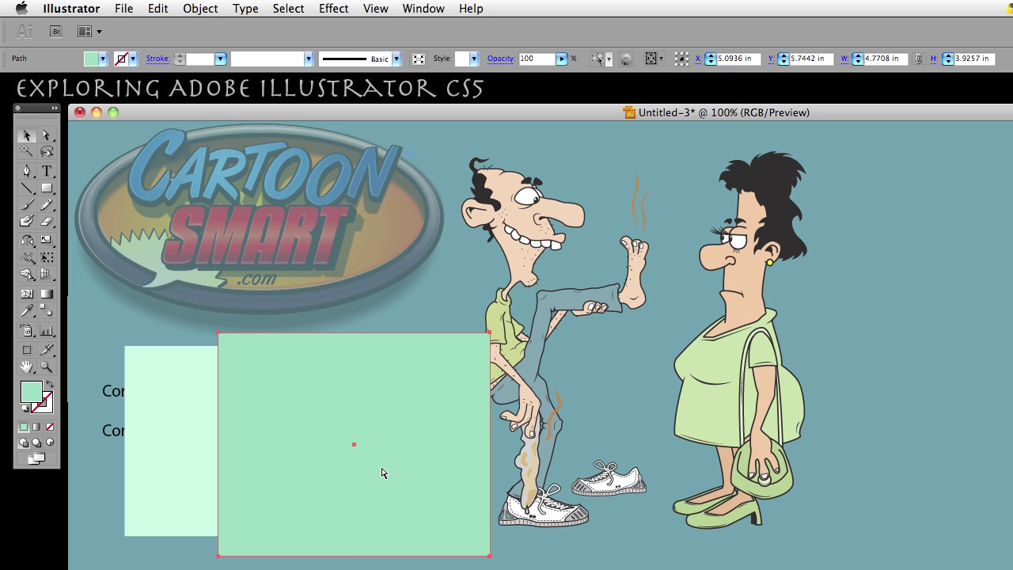
key("super+z")
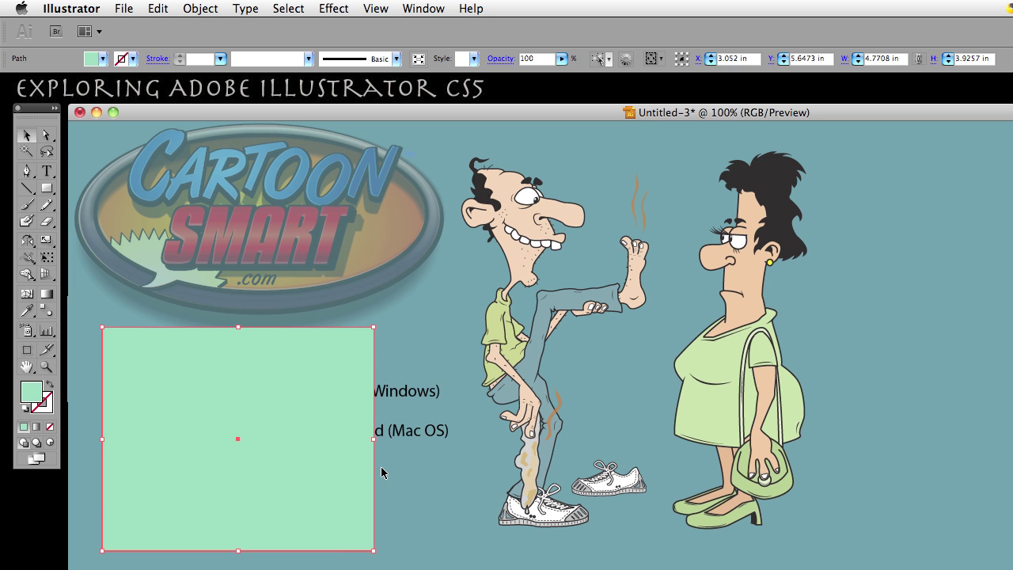
left_click(417, 476)
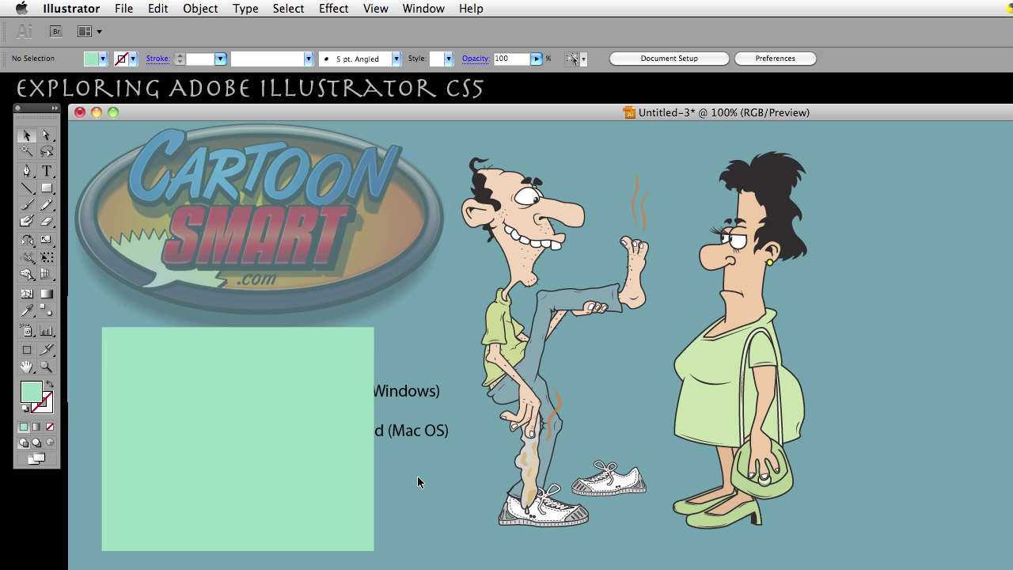
Select the pale rectangle through the darker one, move it right to about X 4.61 in, and undo the move
left_click(265, 468)
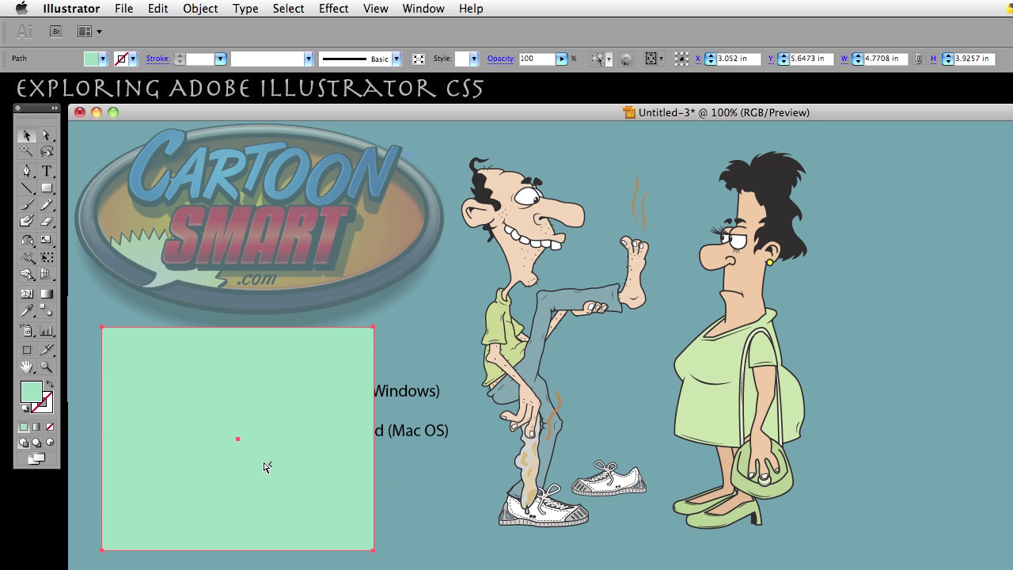
key("ctrl+d")
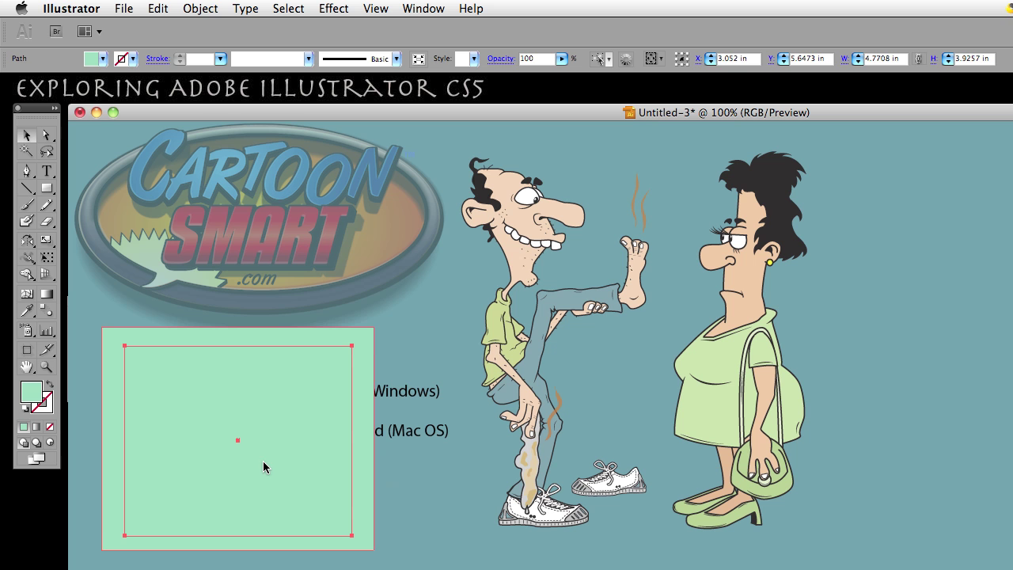
left_click_drag(265, 467, 355, 466)
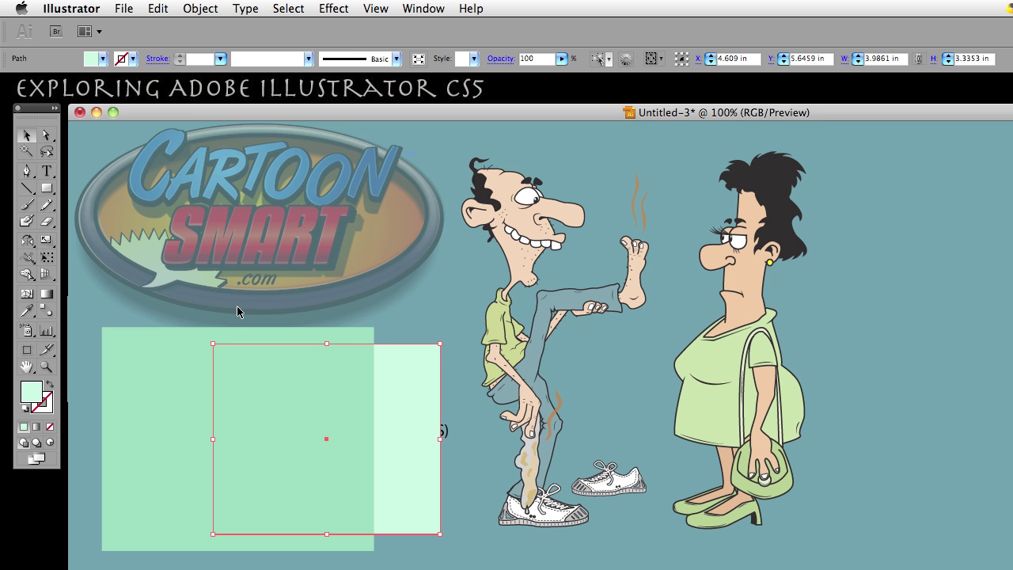
key("super+z")
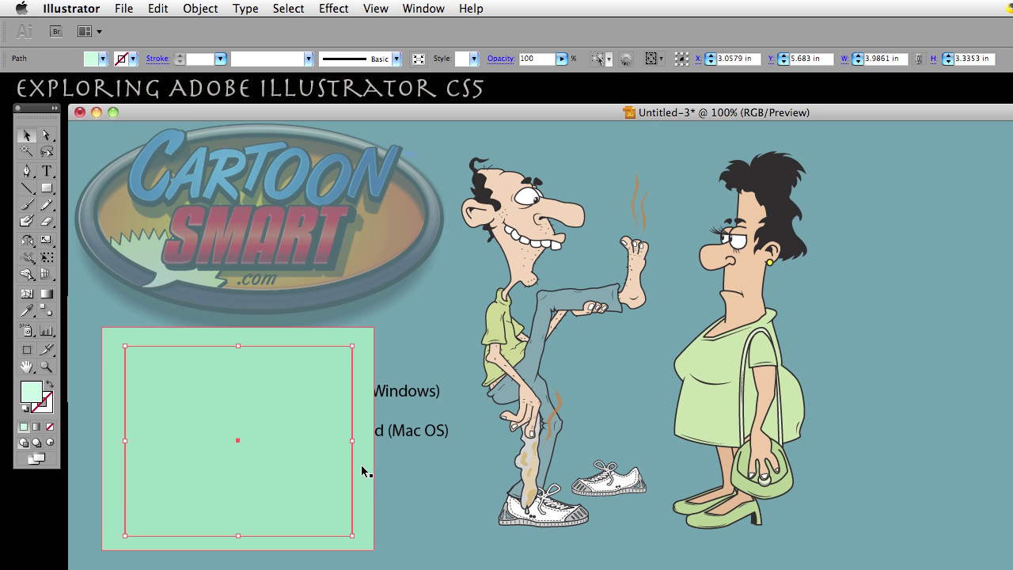
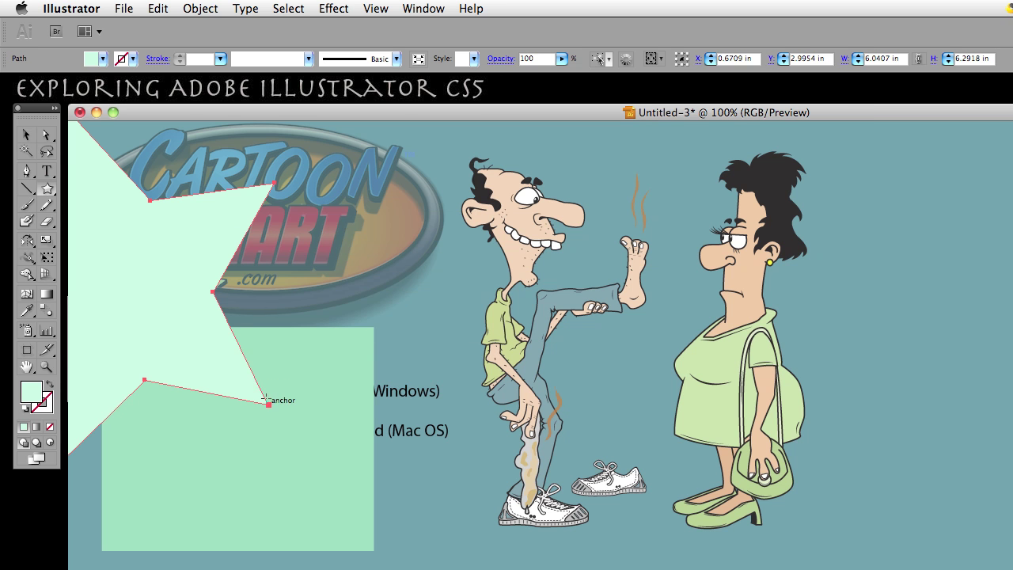
Move the large star over the stacked rectangles to about X 2.92, Y 5.23 in and fill it with a muted dark green
left_click(26, 139)
left_click_drag(147, 258, 277, 390)
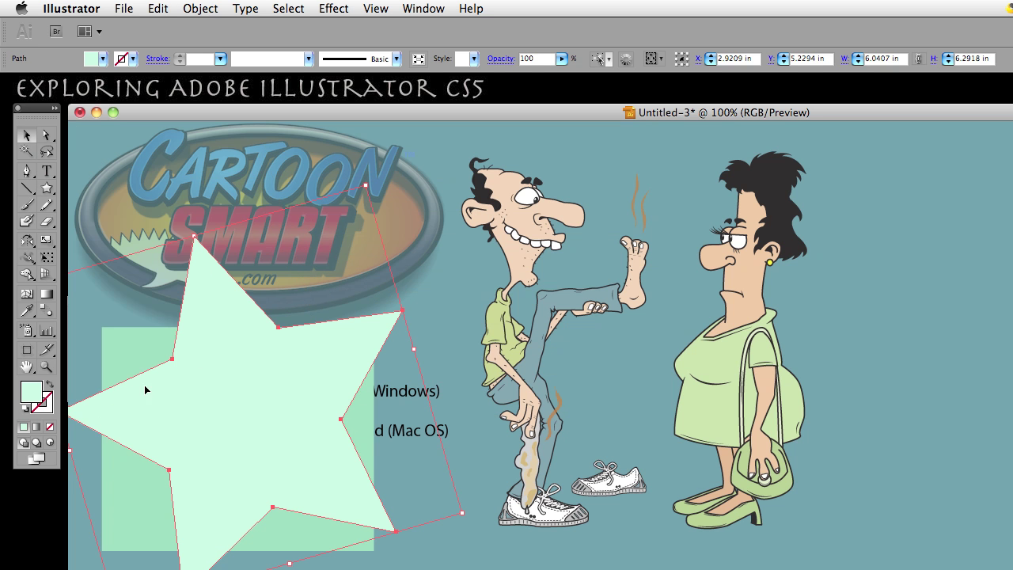
double_click(35, 395)
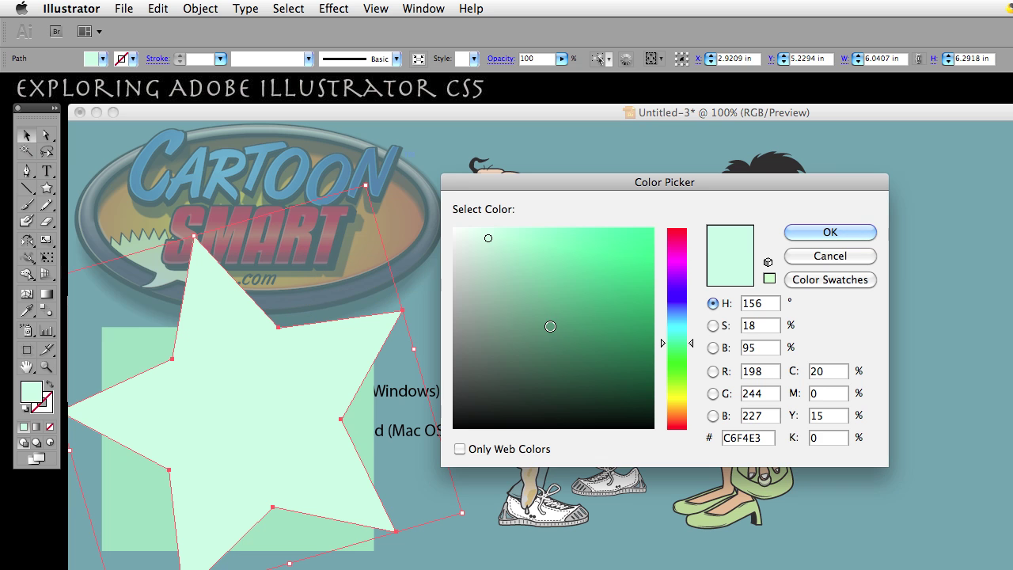
left_click(515, 331)
left_click(823, 232)
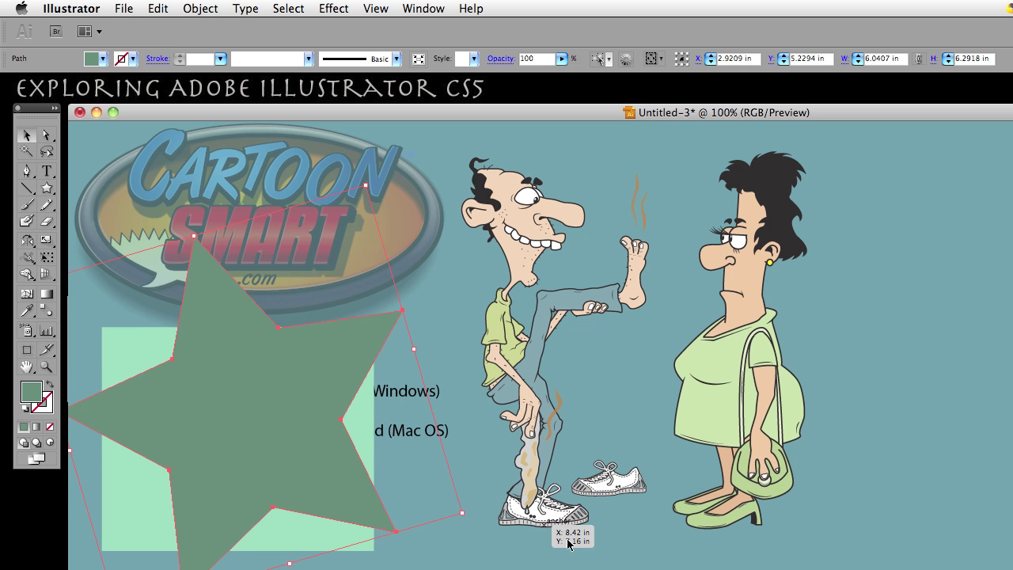
left_click(478, 542)
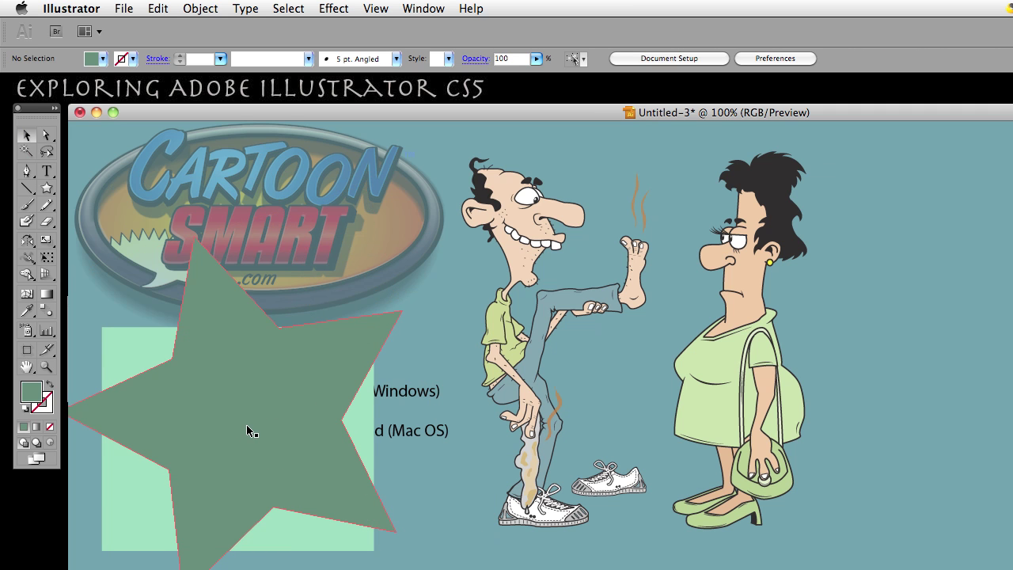
Cycle the selection from the star through to the hidden pale rectangle, and move that rectangle right to about X 4.54 in
left_click(294, 460)
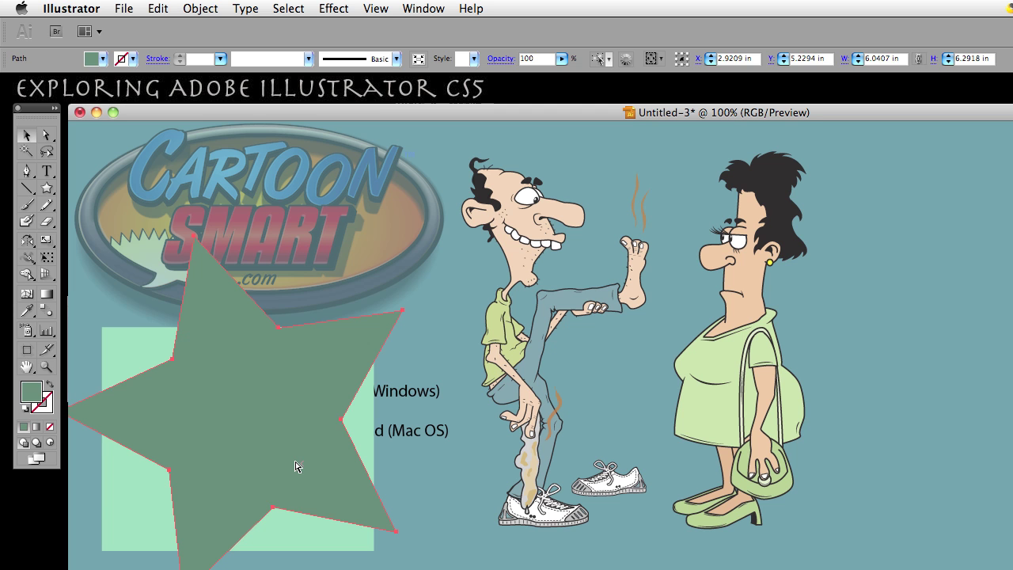
left_click(295, 462, "super")
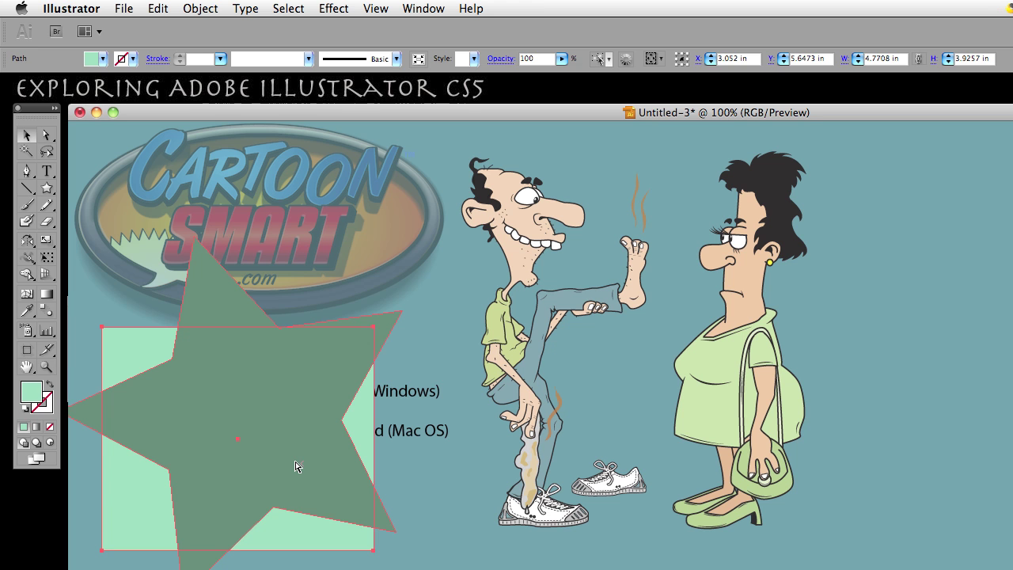
left_click_drag(296, 466, 295, 466)
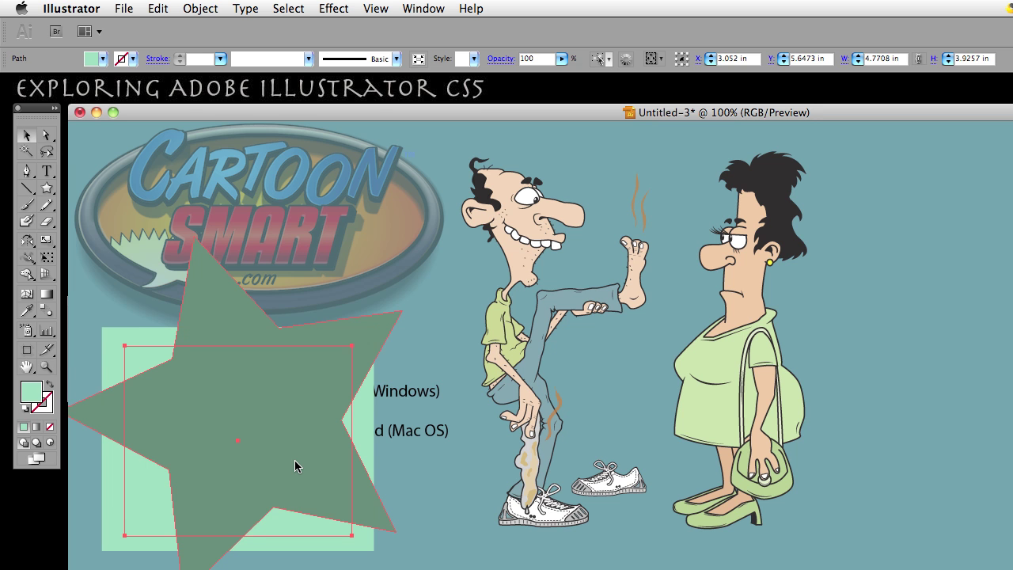
left_click_drag(294, 467, 380, 466)
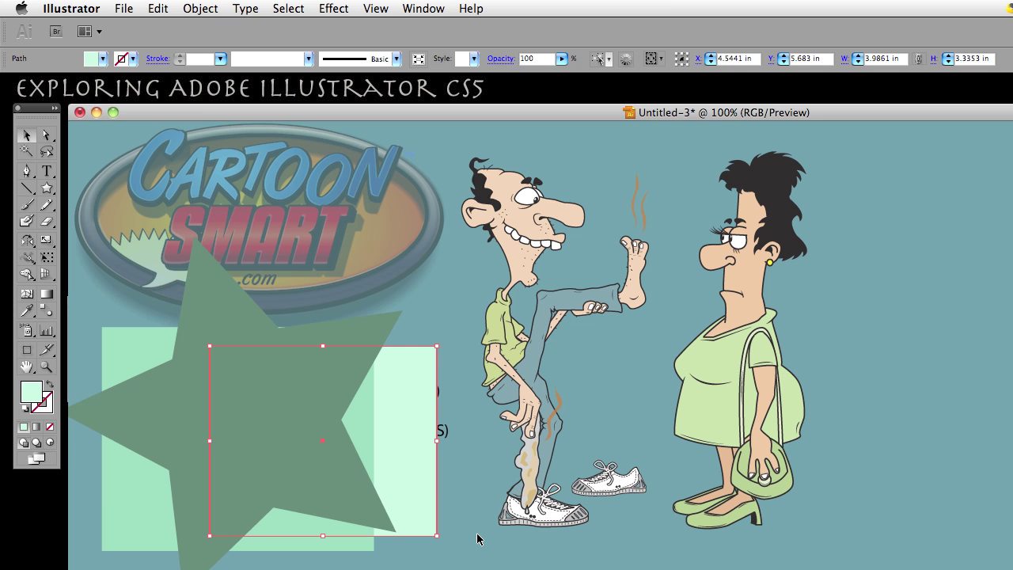
Select the star and both rectangles together and delete them
left_click_drag(467, 502, 304, 528)
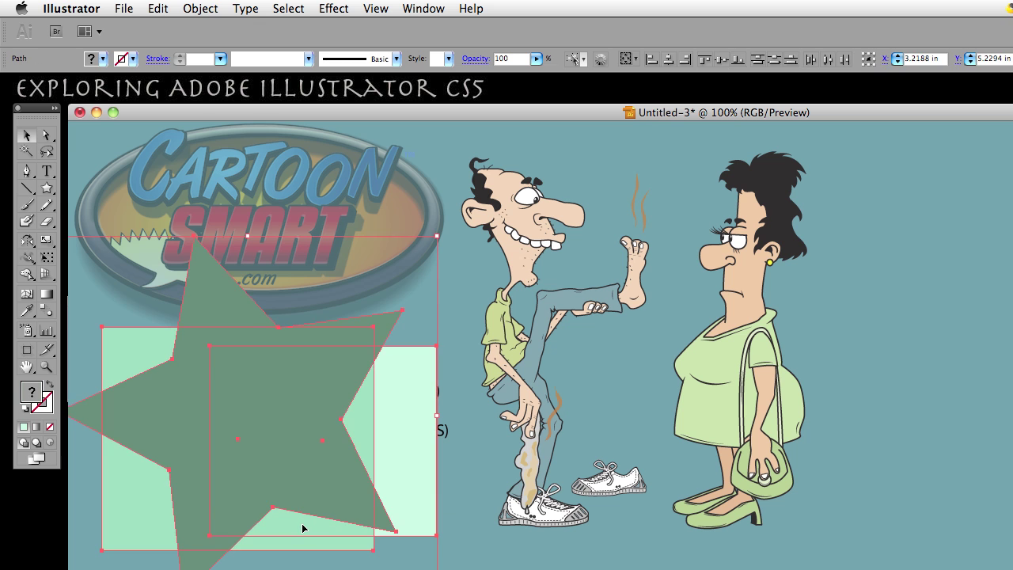
key("Delete")
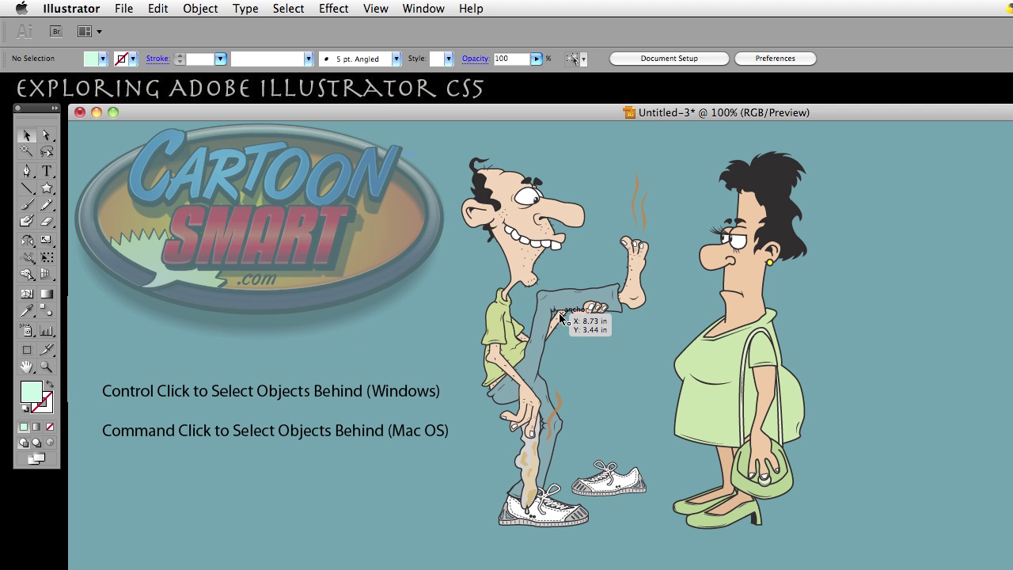
Select the woman's face shape hidden behind her hair, move it left to about X 10.30, Y 2.21 in, and undo the move
key("z")
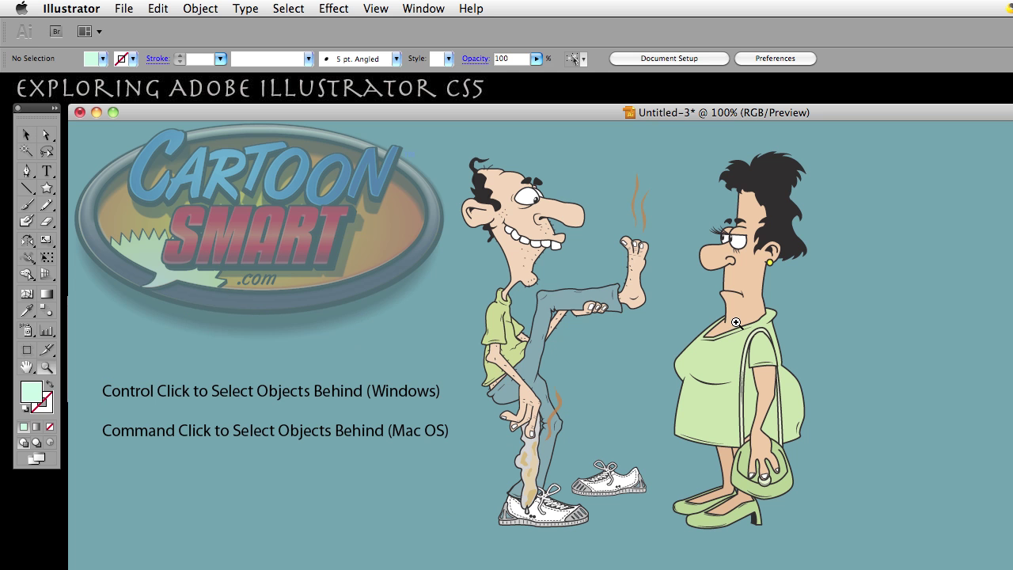
left_click(768, 235)
left_click(706, 390)
left_click_drag(752, 527, 670, 306)
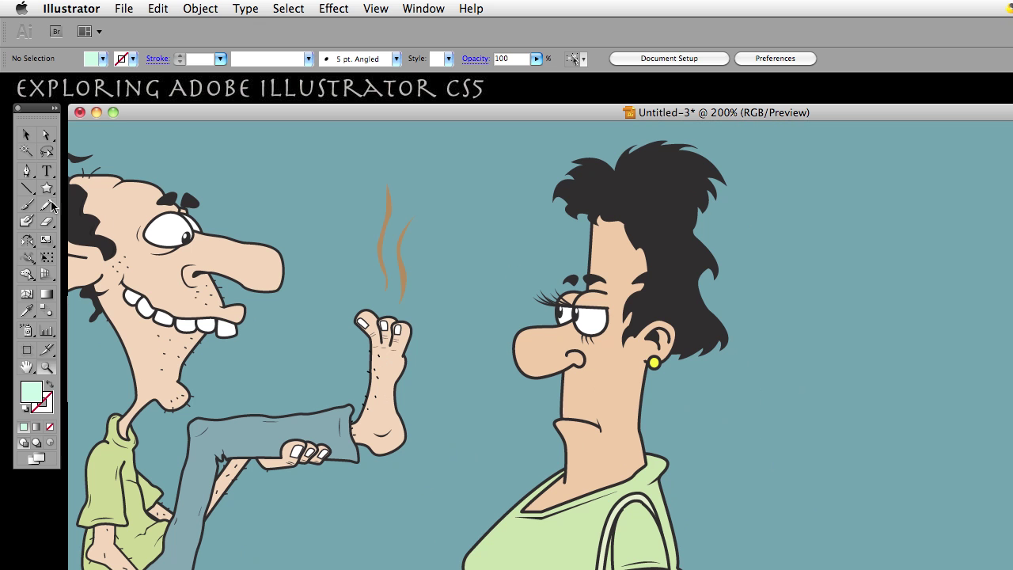
left_click(27, 135)
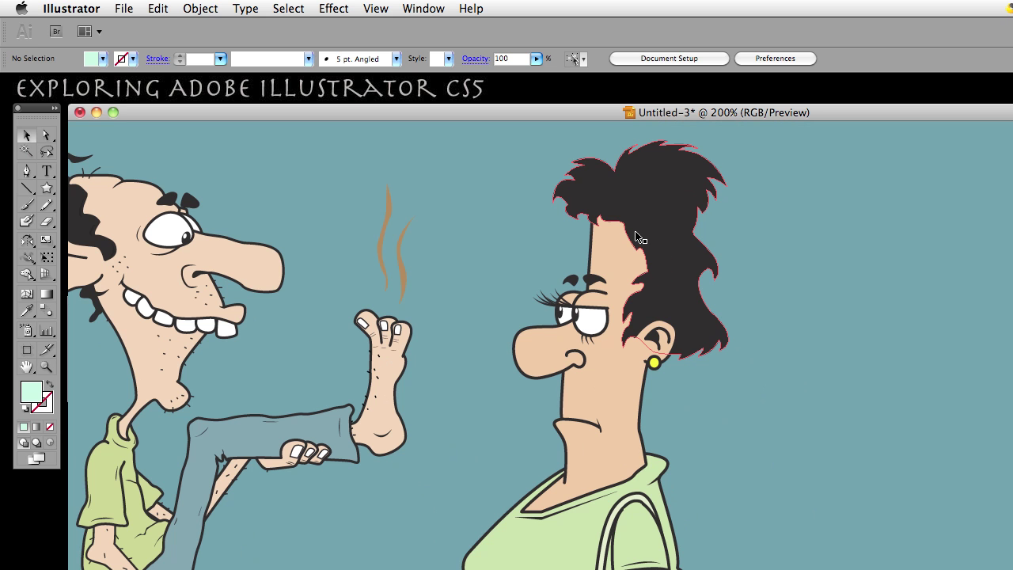
left_click(639, 238)
left_click_drag(635, 235, 416, 238)
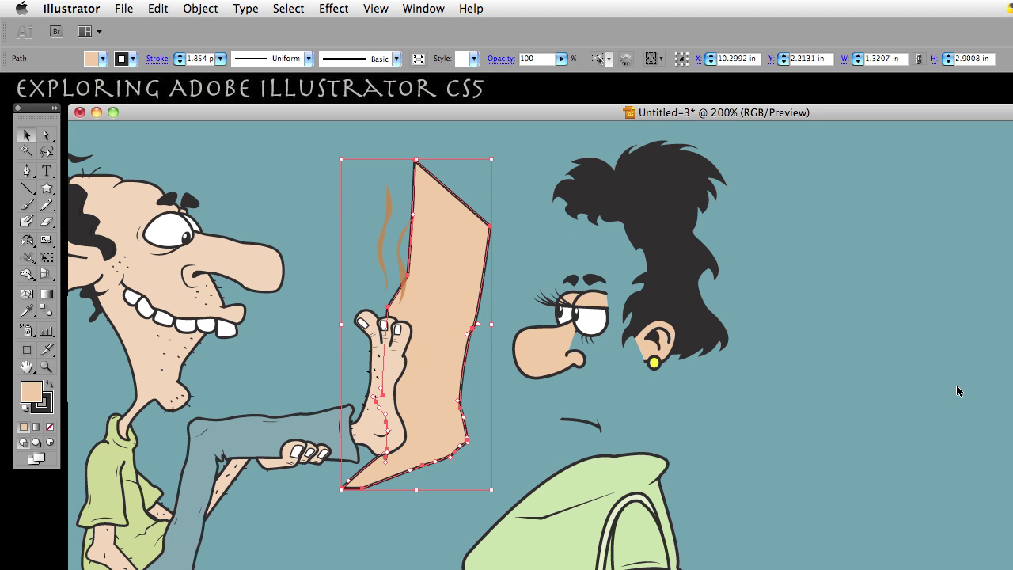
key("ctrl+z")
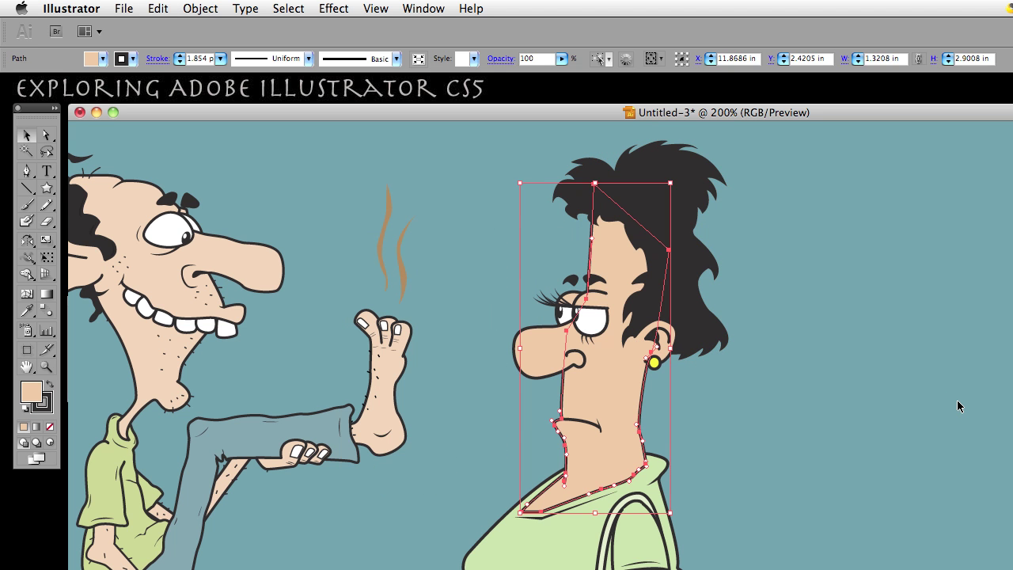
left_click(871, 401)
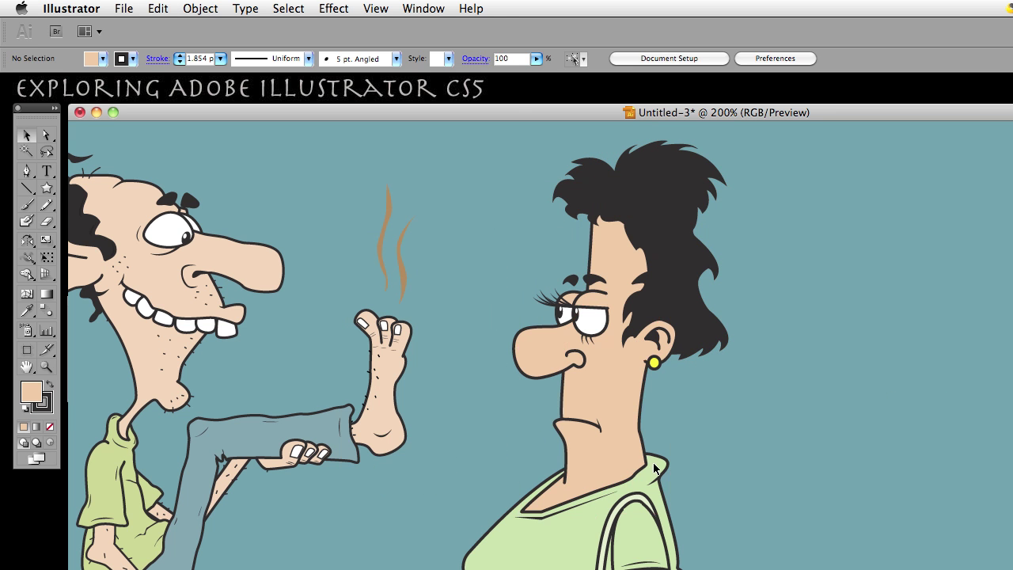
Select the man's bare foot through his trouser cuff, move it right to about X 11.13, Y 2.72 in, and undo the move
left_click(346, 440)
left_click_drag(350, 431, 478, 431)
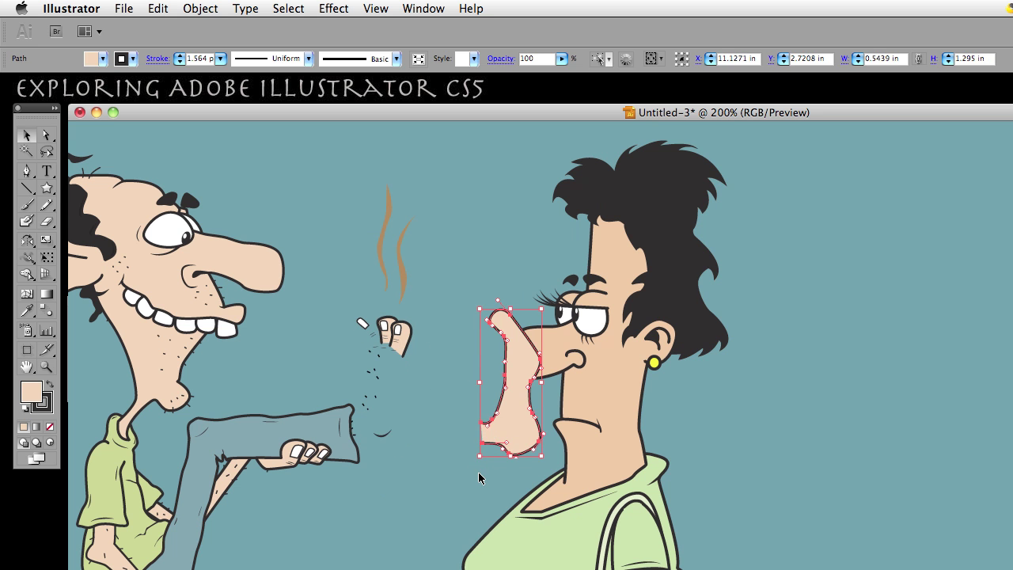
key("super+z")
left_click(462, 473)
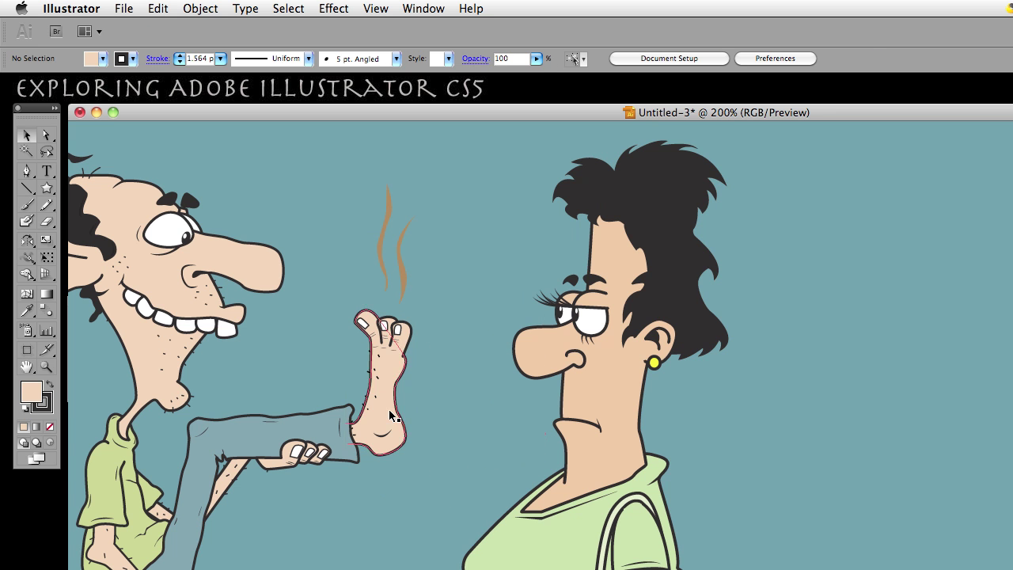
Select the man's shirt sleeve, cycle the selection to the shapes stacked behind it, and deselect everything
left_click_drag(273, 398, 549, 285)
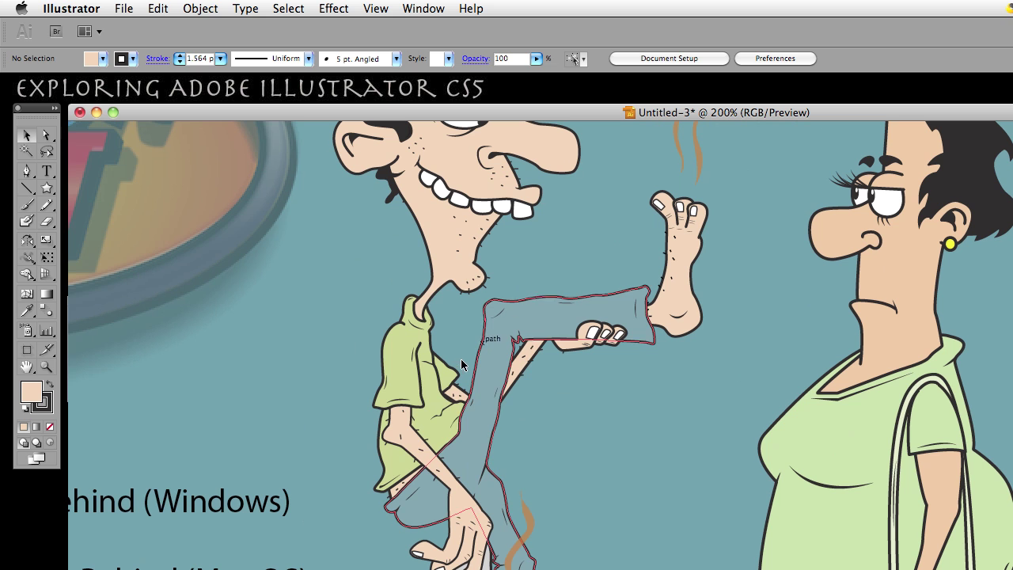
left_click(412, 387)
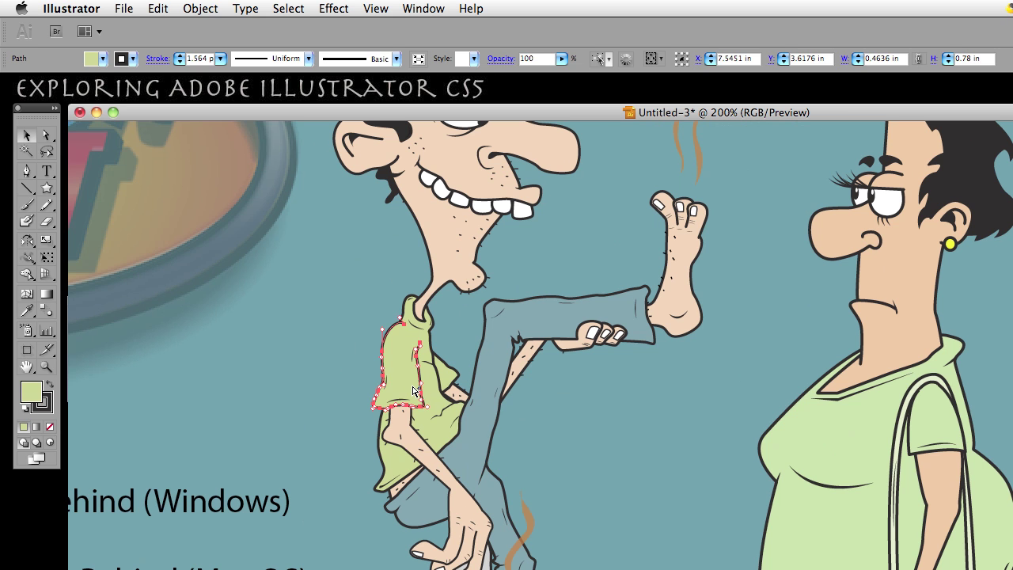
left_click(412, 389, "super")
left_click(412, 389, "super")
left_click(341, 349)
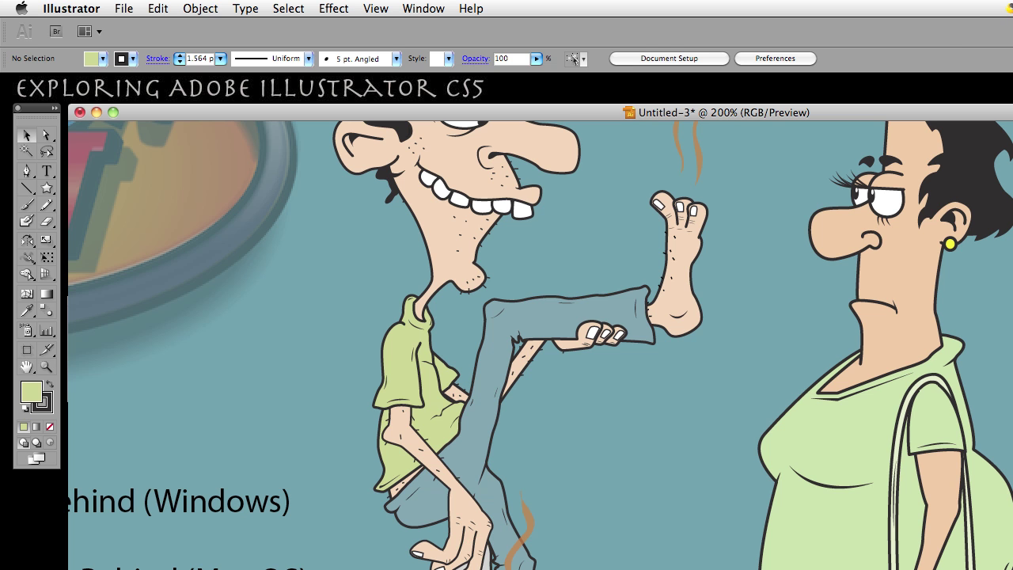
Select the man's raised trouser leg, and cycle the selection between the tan patch on his lower leg and the trousers behind it
left_click(570, 316)
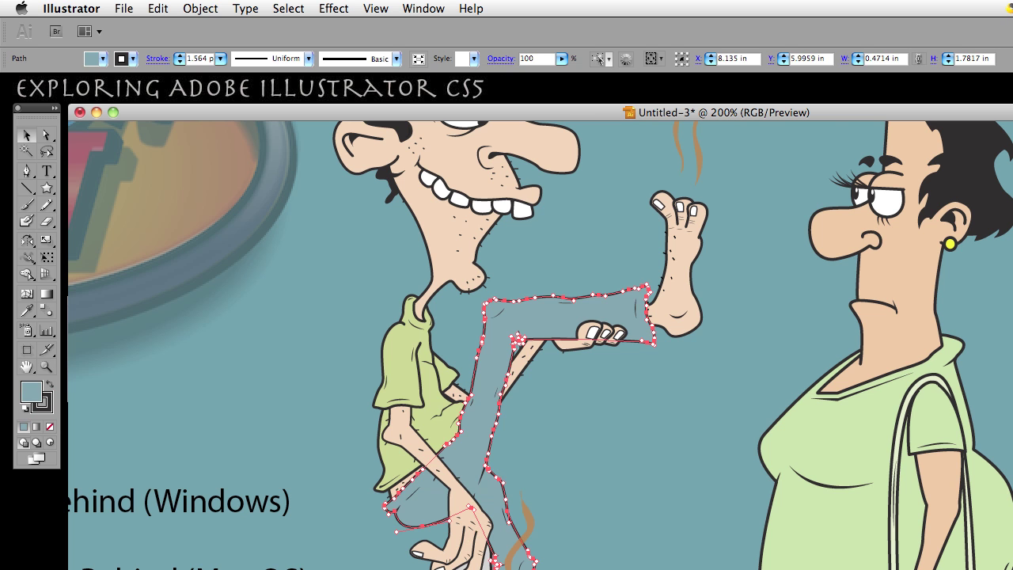
key("super+alt+bracketleft")
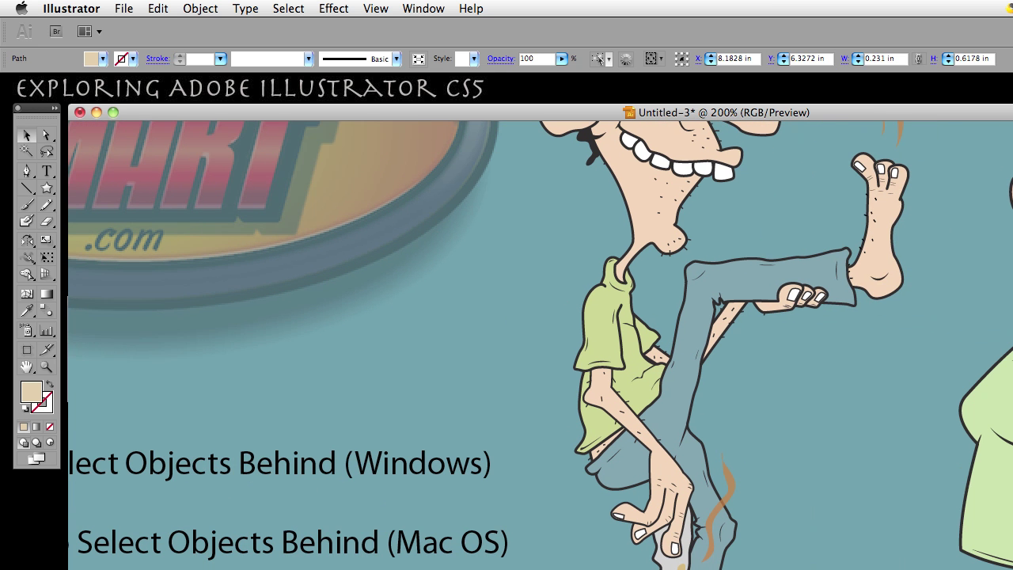
scroll(436, 502, "down", 5)
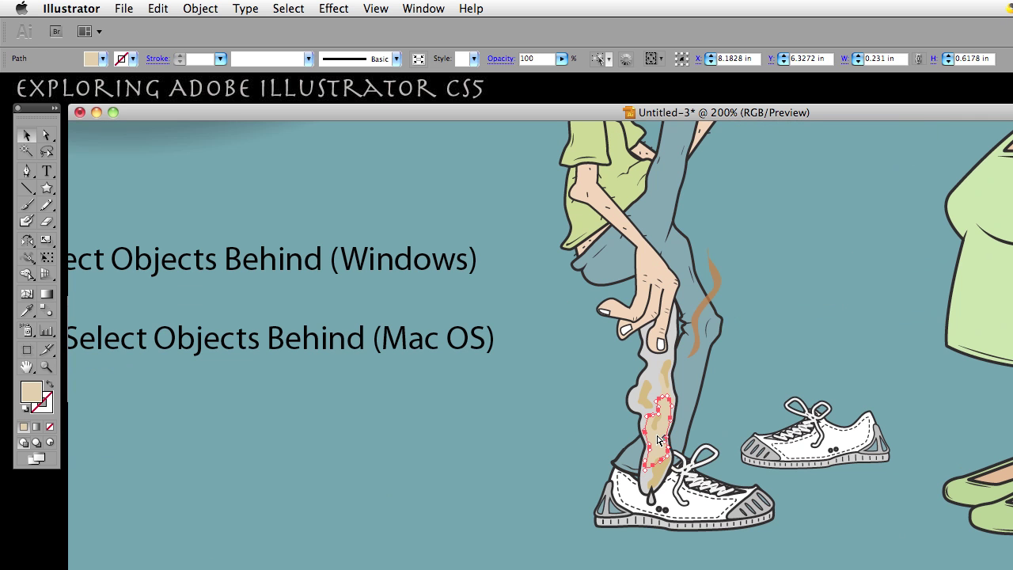
left_click(658, 438, "super")
left_click(657, 438, "super")
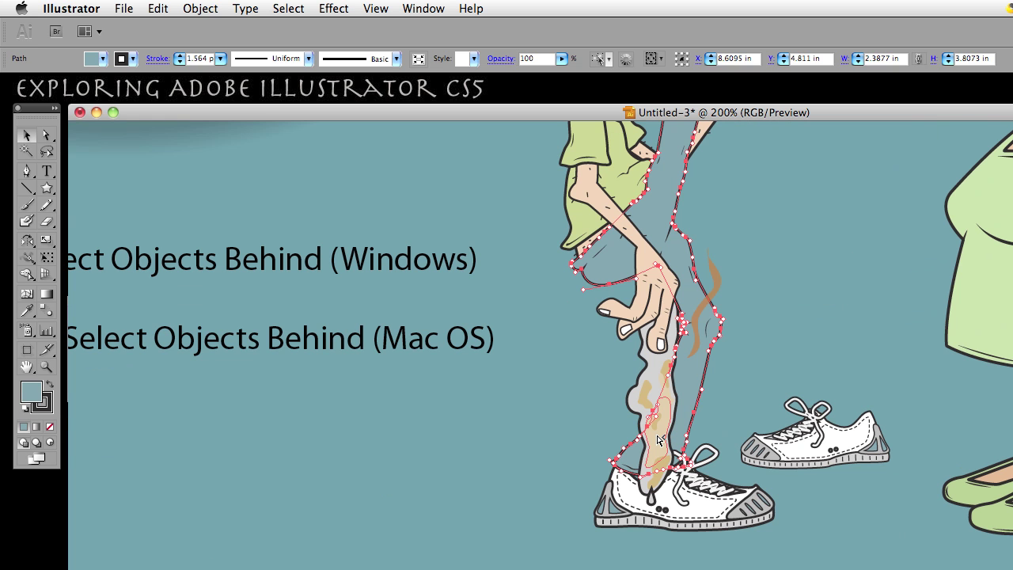
left_click(658, 439, "super")
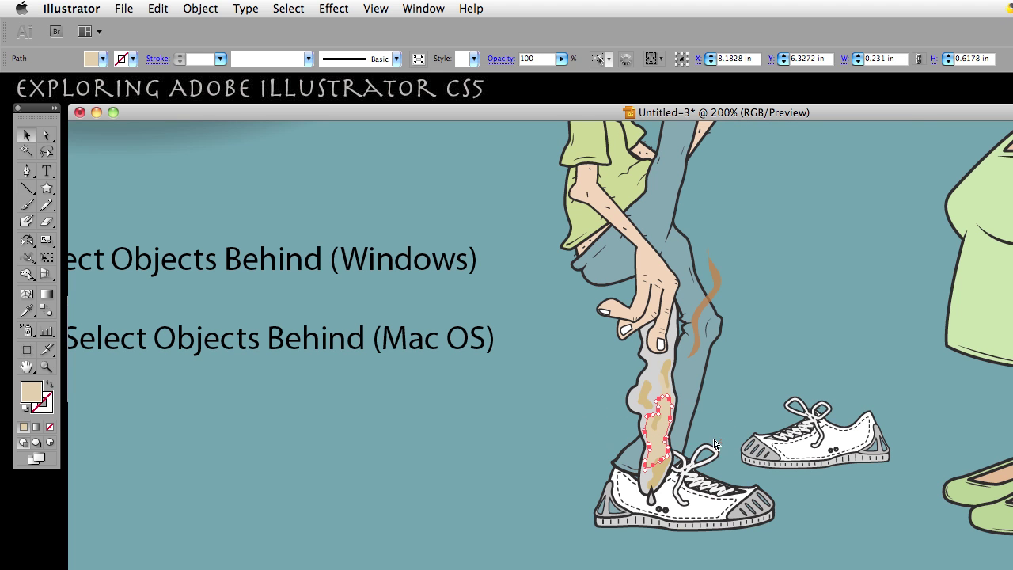
left_click(657, 441, "super")
left_click(658, 441, "super")
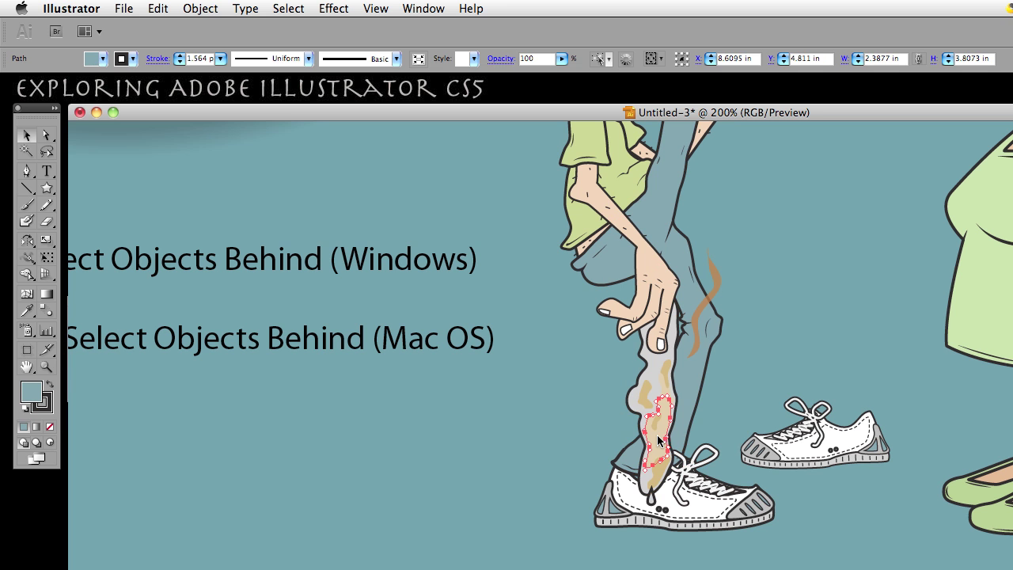
Cycle the selection through the shapes stacked at the woman's handbag, and select her leg shape behind it
left_click_drag(394, 454, 764, 406)
left_click_drag(465, 381, 427, 502)
left_click_drag(873, 332, 378, 266)
left_click_drag(787, 290, 475, 298)
left_click(653, 384, "super")
left_click(653, 385, "super")
left_click(654, 387, "super")
left_click(578, 400)
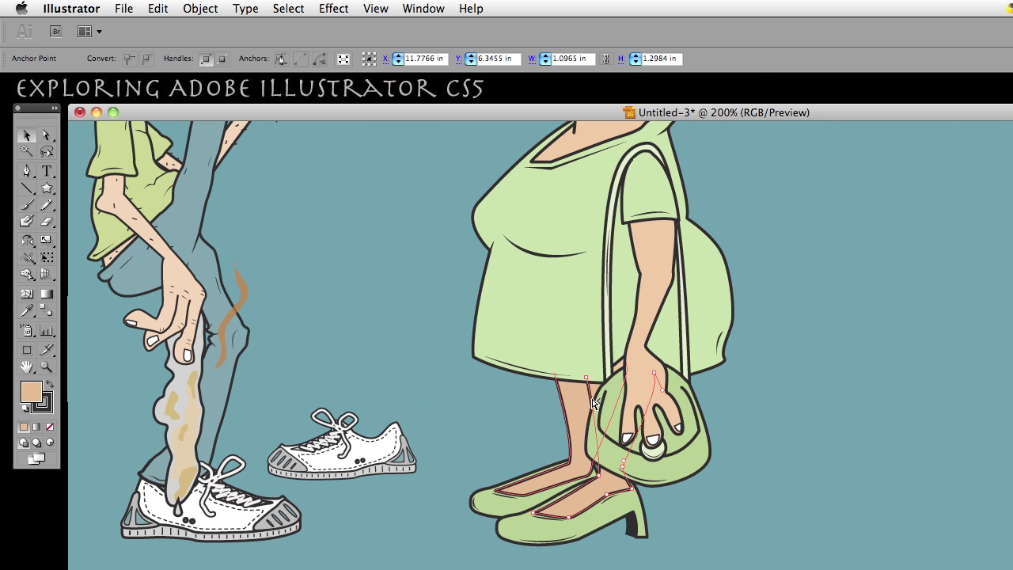
Select the woman's handbag flap, arm and dress in turn, and select the dress through her sleeve
left_click(614, 403)
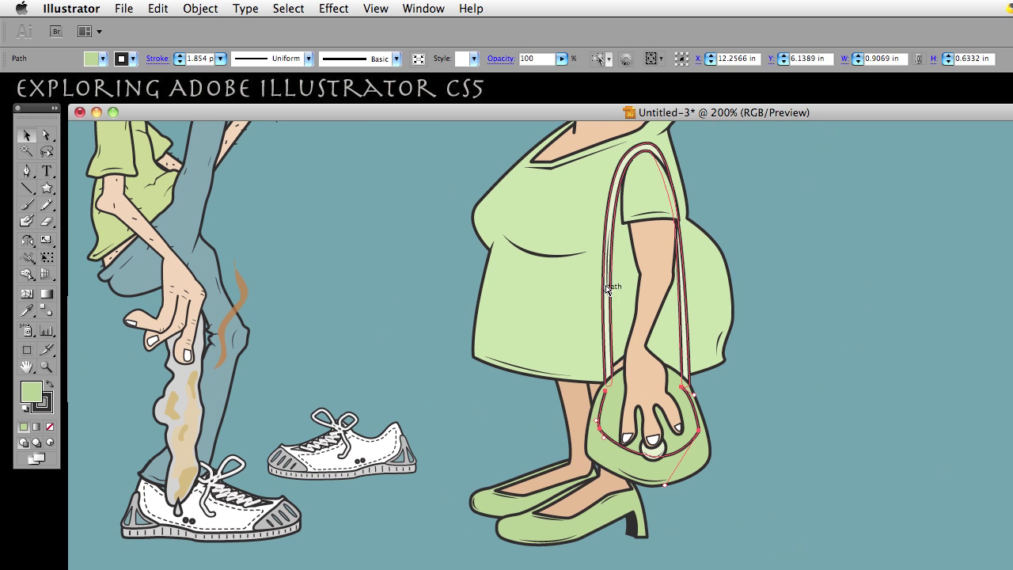
left_click(655, 233)
left_click(563, 239)
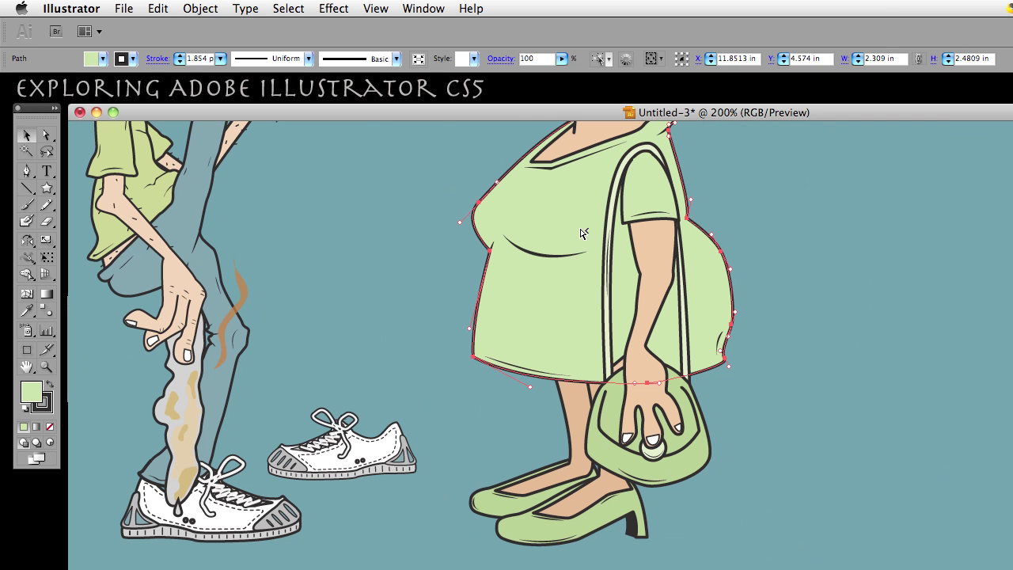
left_click(641, 203)
left_click(643, 207)
Select the woman's face shape through her hair, deselect it, and return the artwork to 100% zoom
scroll(645, 212, "up", 6)
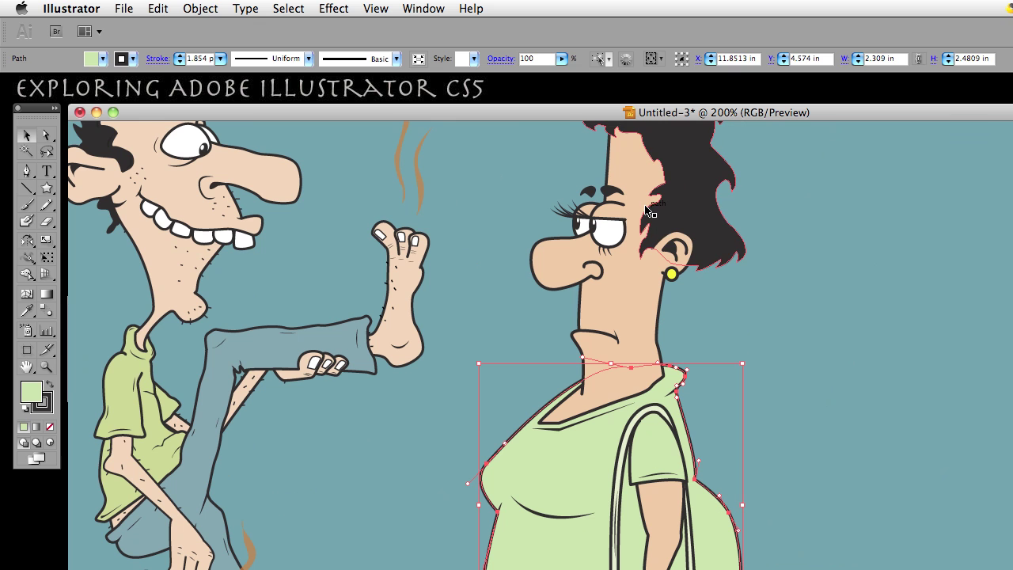
left_click(663, 221)
left_click(663, 221, "super")
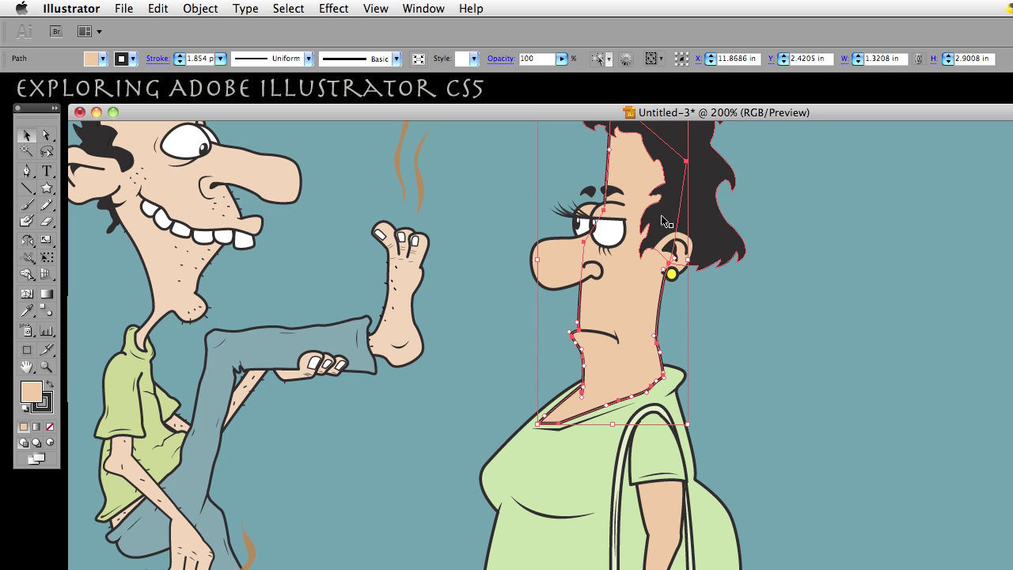
left_click(479, 367)
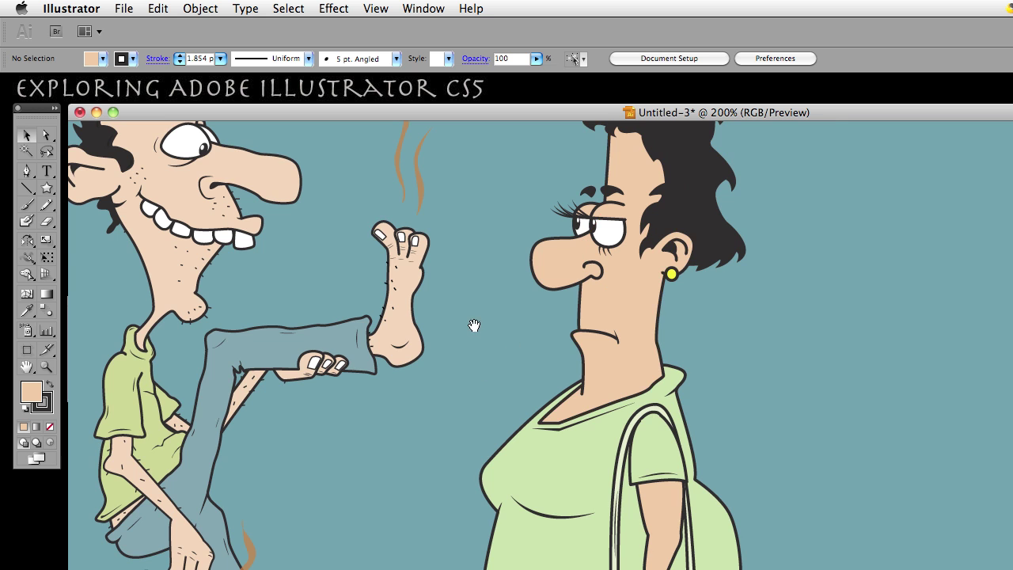
key("super+minus")
key("super+minus")
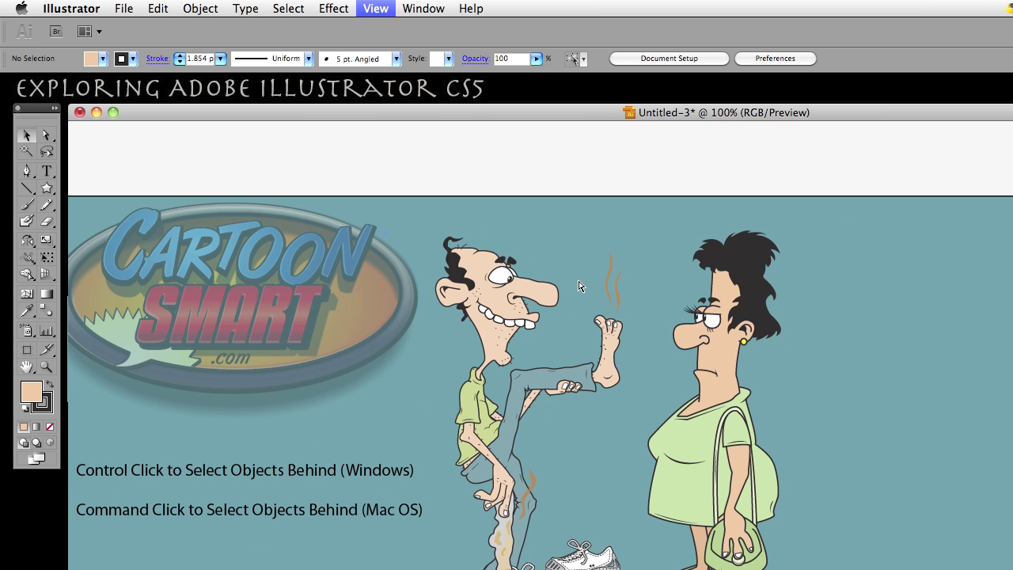
left_click_drag(531, 359, 538, 285)
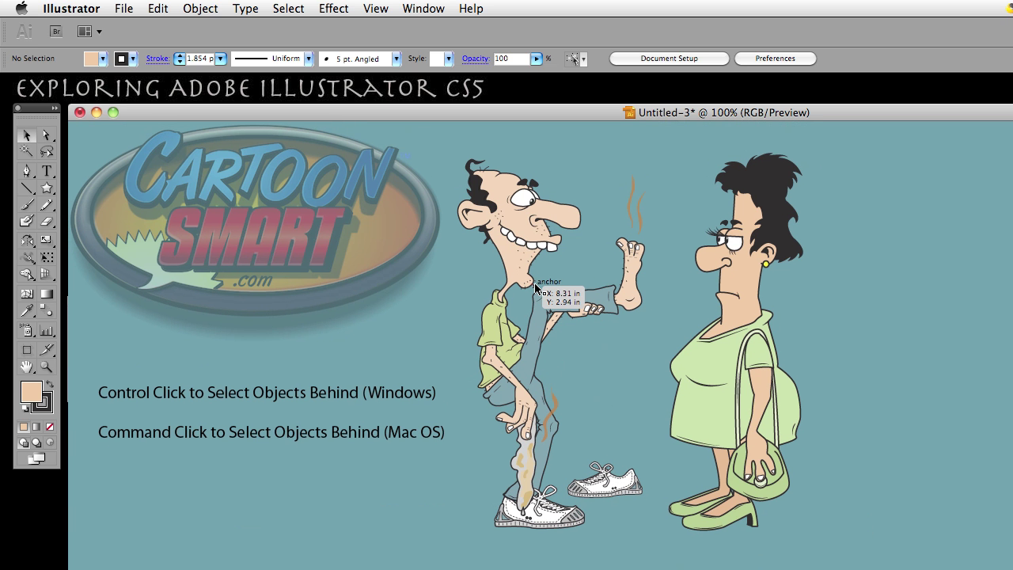